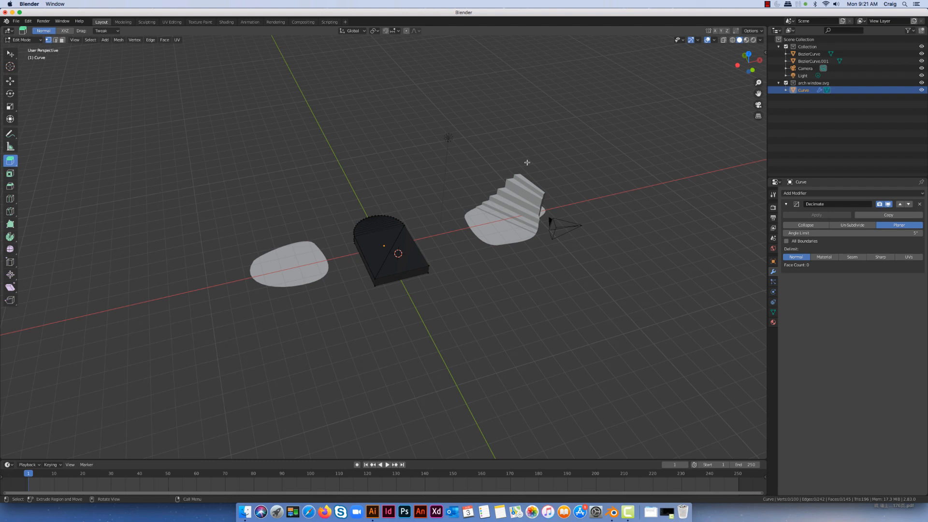
Examine the extruded arch window mesh and the neighbouring shapes from several angles and distances
middle_drag(450, 280, 459, 277)
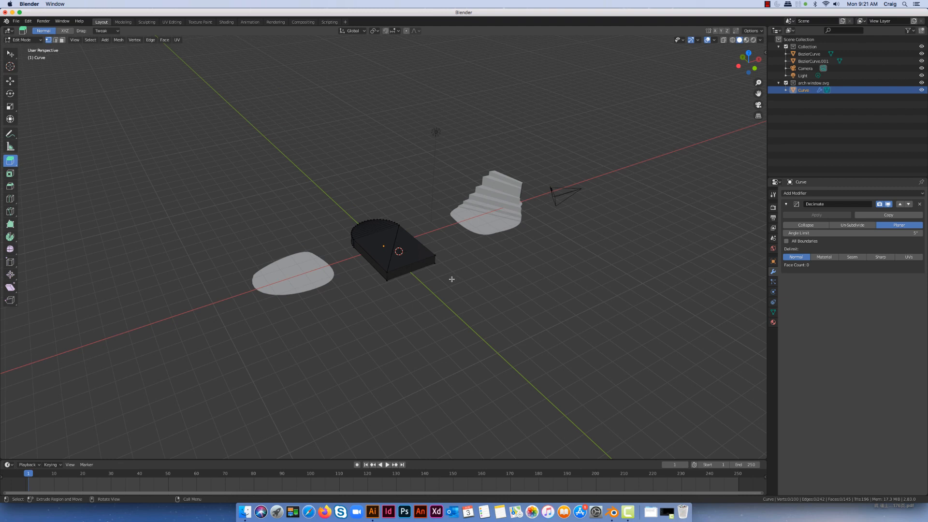
middle_drag(432, 289, 437, 301)
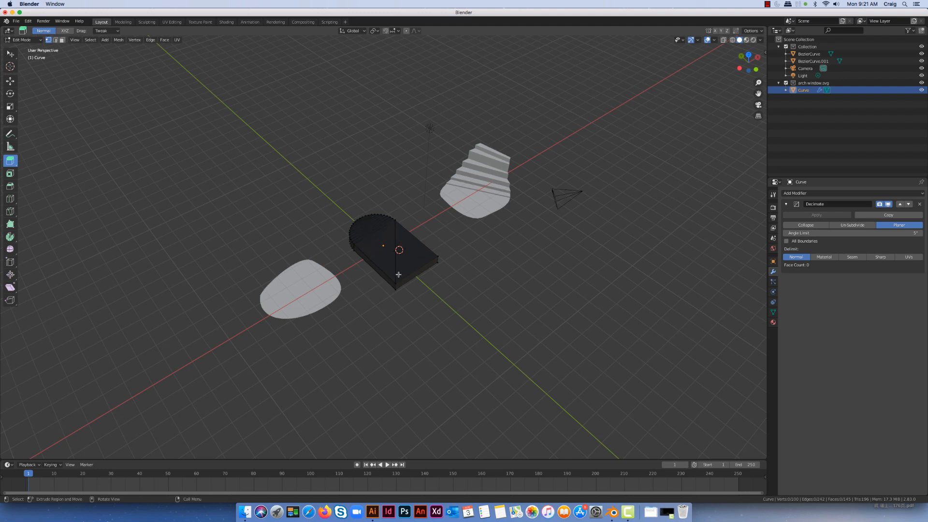
scroll(407, 286, up, 2)
scroll(407, 285, up, 2)
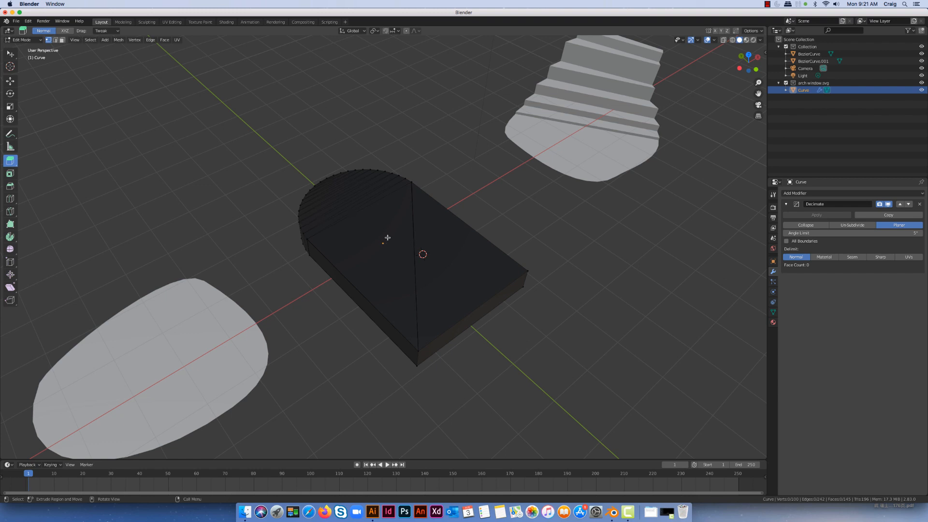
scroll(427, 305, down, 3)
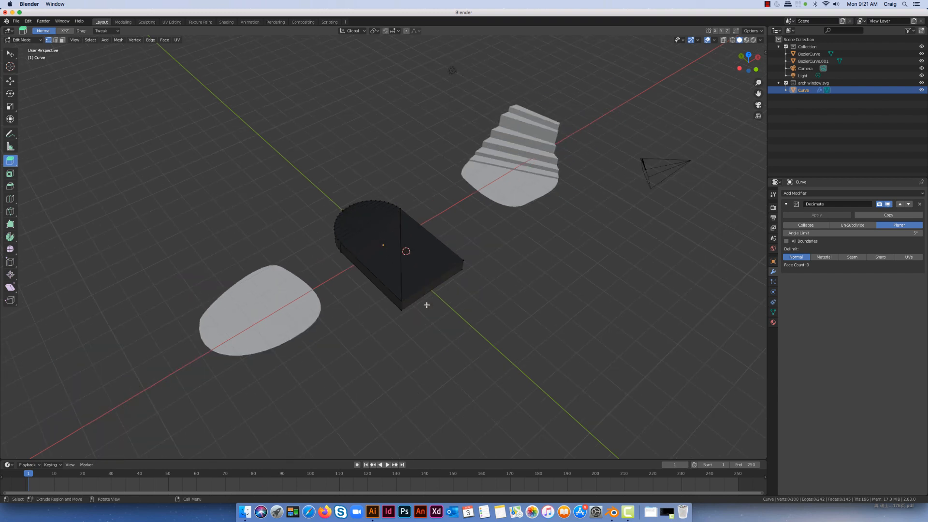
scroll(426, 305, up, 2)
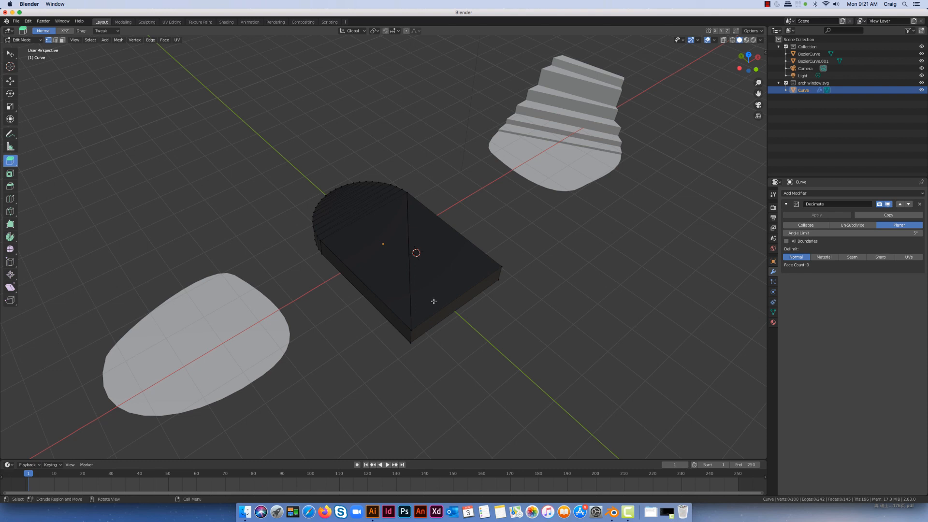
scroll(433, 301, down, 3)
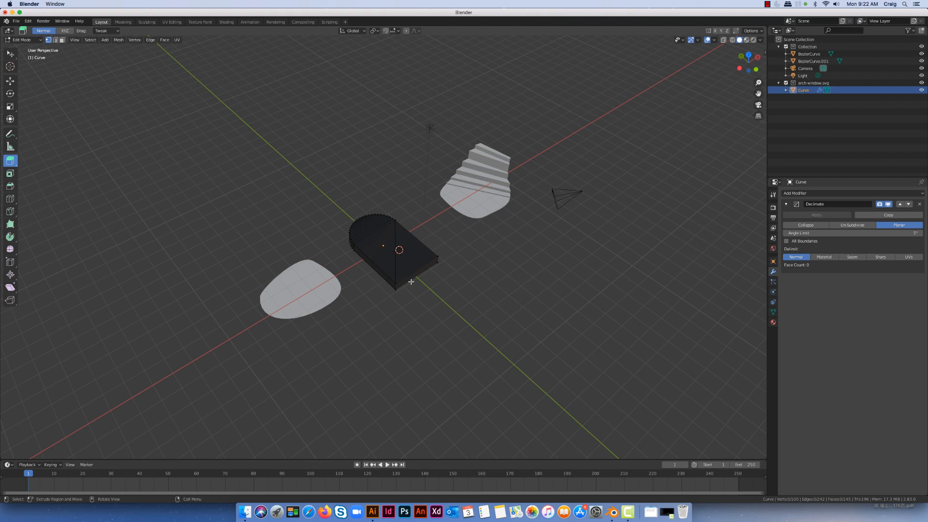
scroll(408, 294, down, 2)
middle_drag(401, 294, 410, 293)
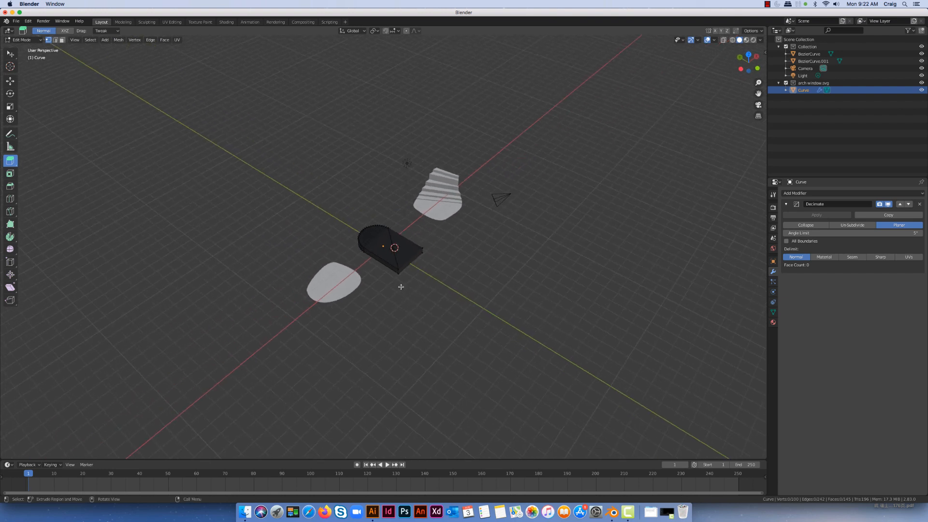
scroll(402, 286, up, 4)
scroll(401, 287, down, 3)
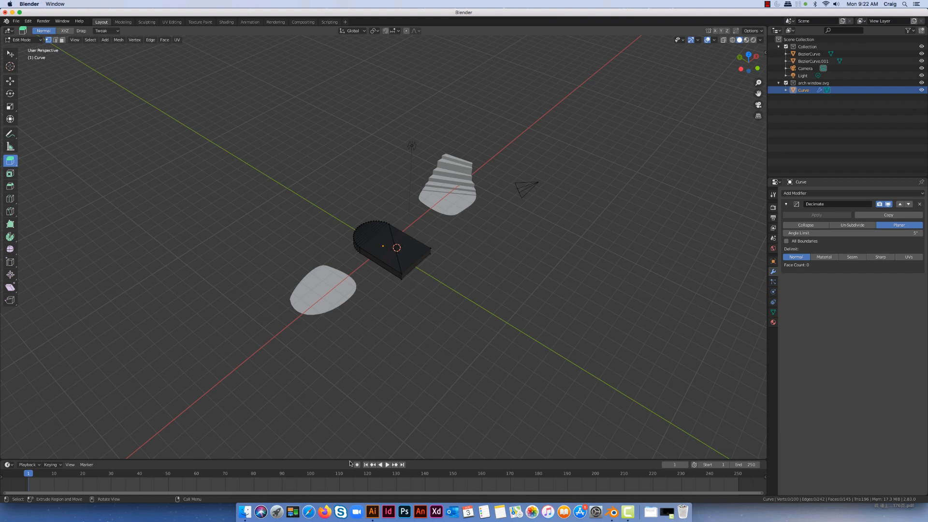
Switch to Illustrator and delete the existing arch outline from the artboard of arch window.svg
click(372, 512)
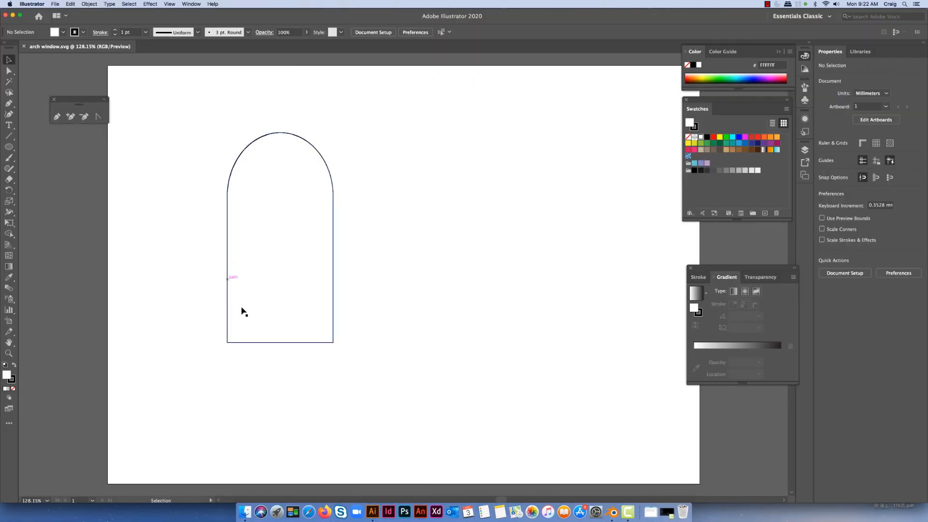
click(251, 145)
click(403, 259)
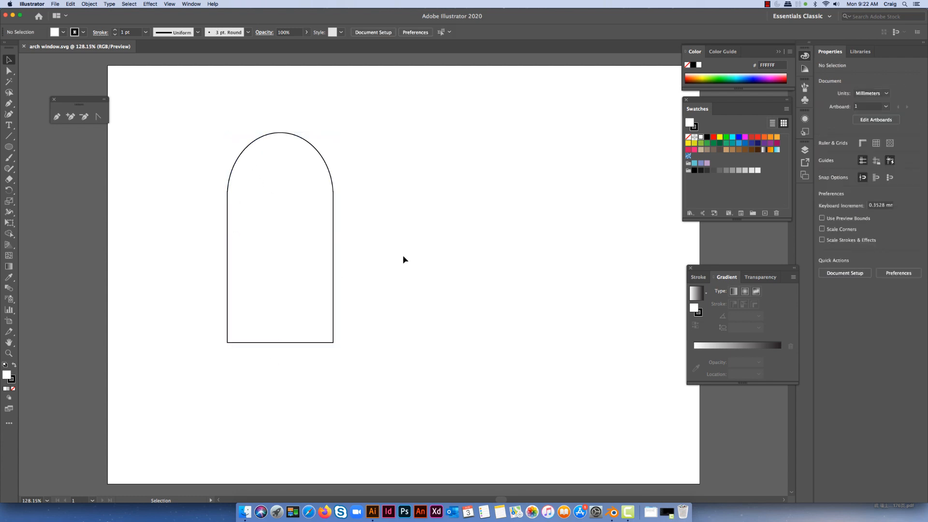
click(334, 237)
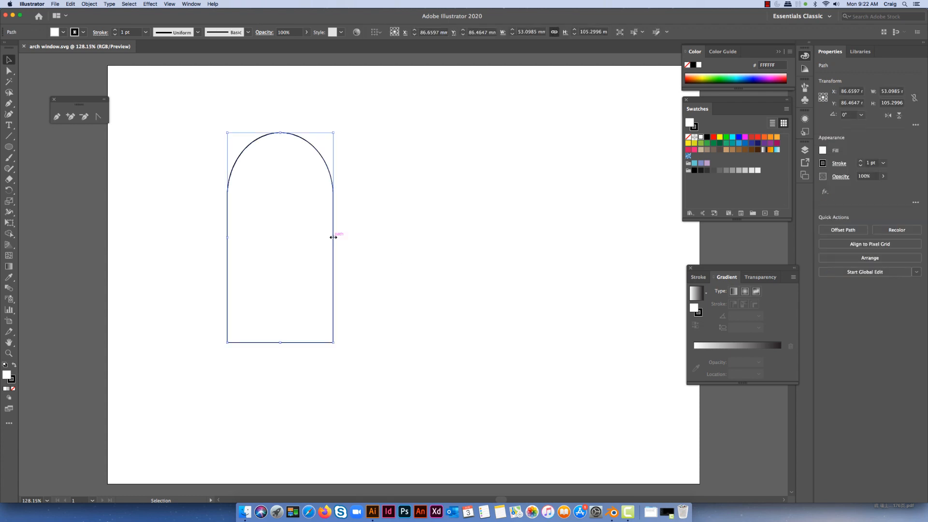
key(Delete)
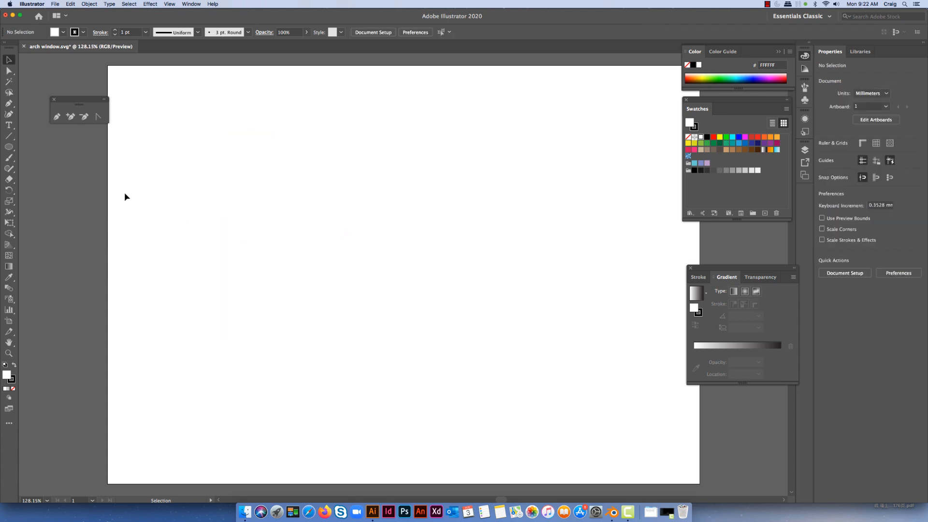
Draw an upright rectangle about 48 mm wide and 87 mm high on the left half of the artboard
click(9, 146)
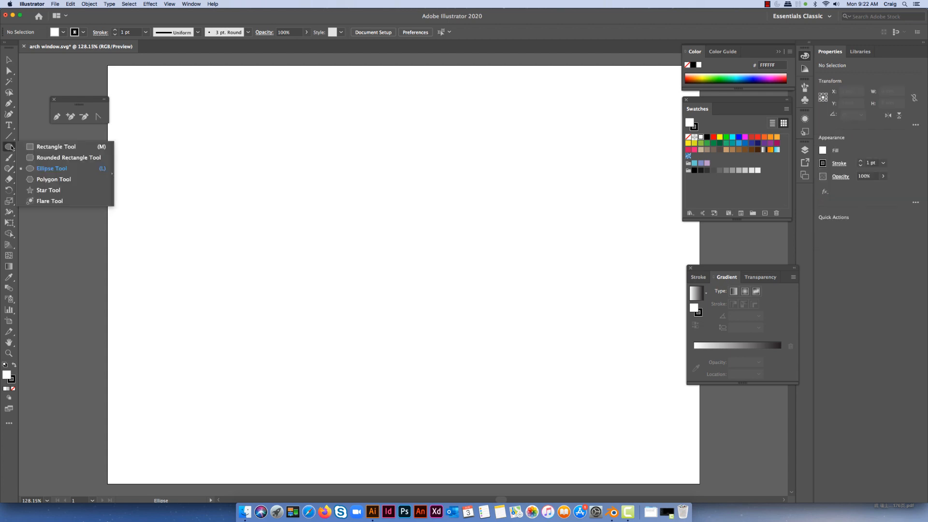
click(54, 146)
drag(214, 217, 310, 389)
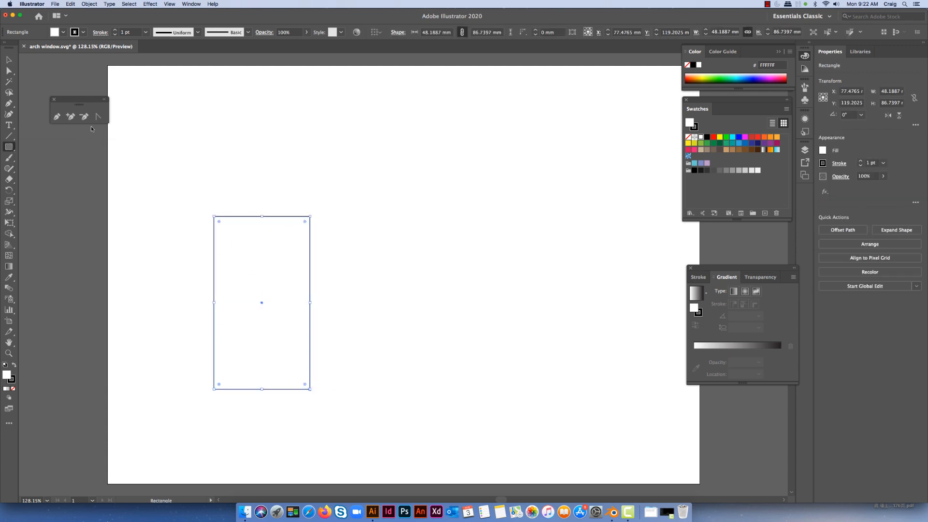
Draw an ellipse about 64 mm wide and 79 mm high beside the rectangle
click(11, 148)
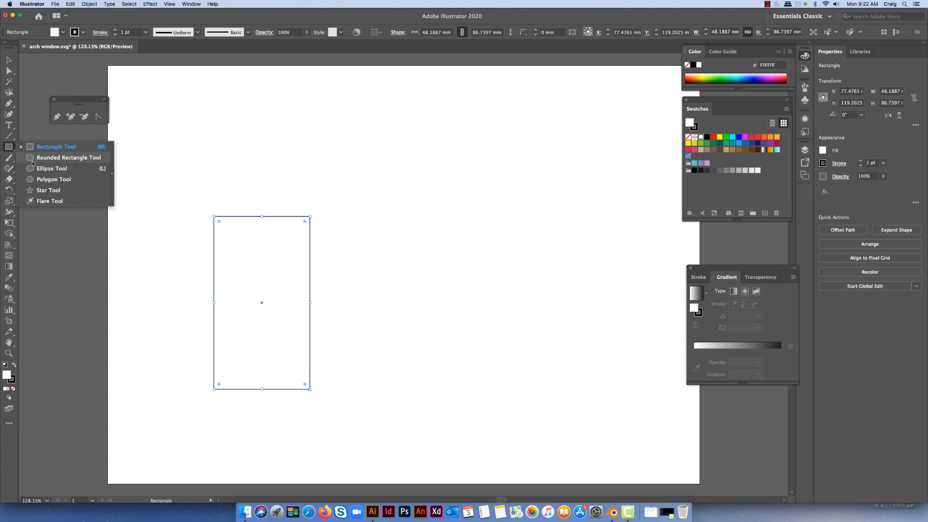
click(30, 171)
drag(384, 132, 512, 290)
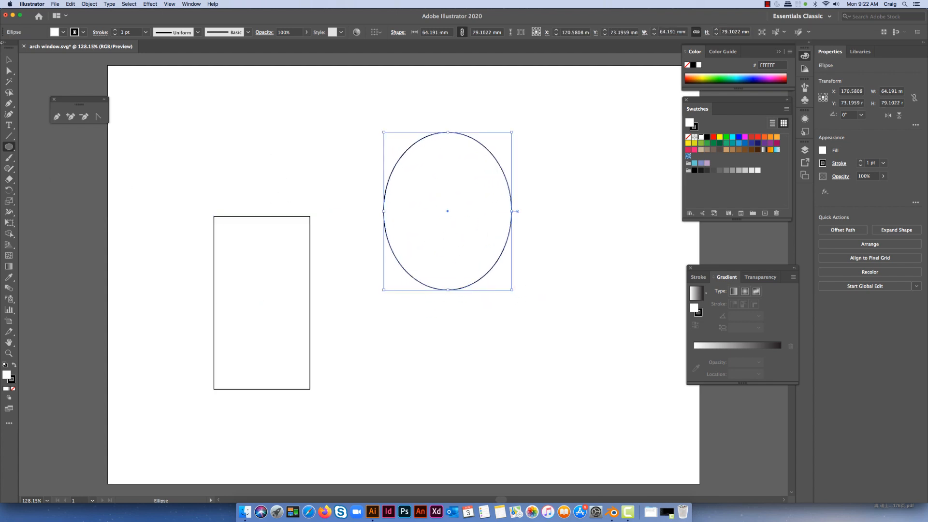
Place the ellipse over the rectangle's upper edge and resize it to the rectangle's width and about 67 mm high
click(9, 59)
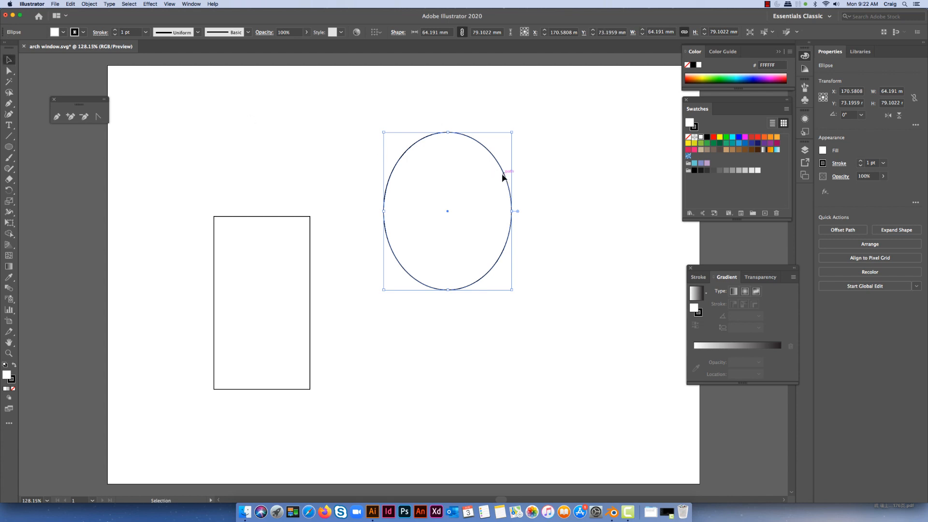
drag(503, 176, 333, 180)
drag(342, 216, 311, 218)
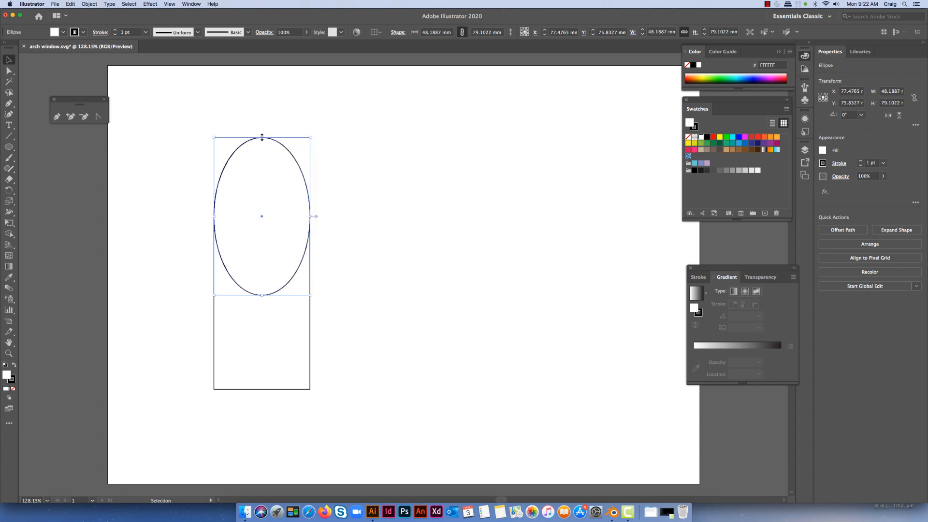
drag(262, 137, 262, 162)
click(357, 164)
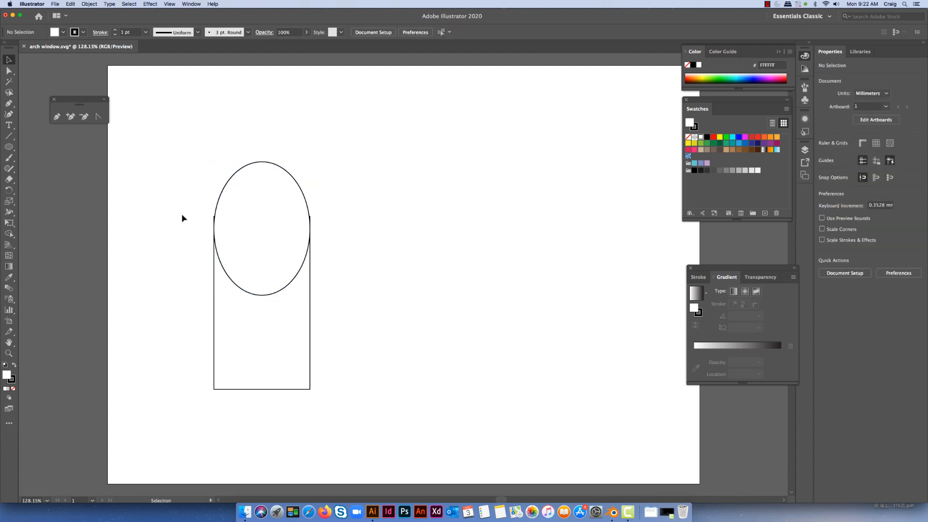
Nudge the ellipse upward in small increments until its widest points meet the rectangle's upper corners
click(285, 171)
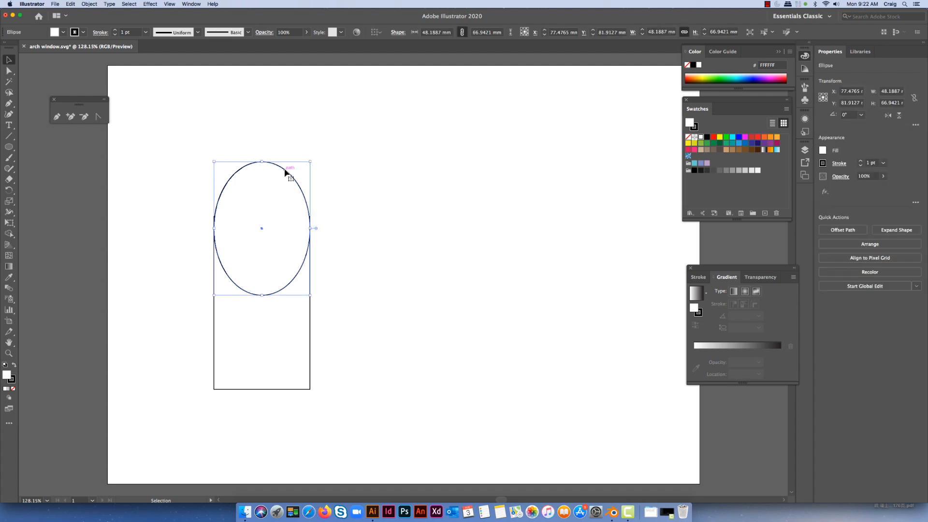
key(Up)
key(Up)
key(Up)
key(Up)
key(Up)
key(Up)
key(Up)
key(Up)
key(Up)
key(Up)
key(Up)
key(Up)
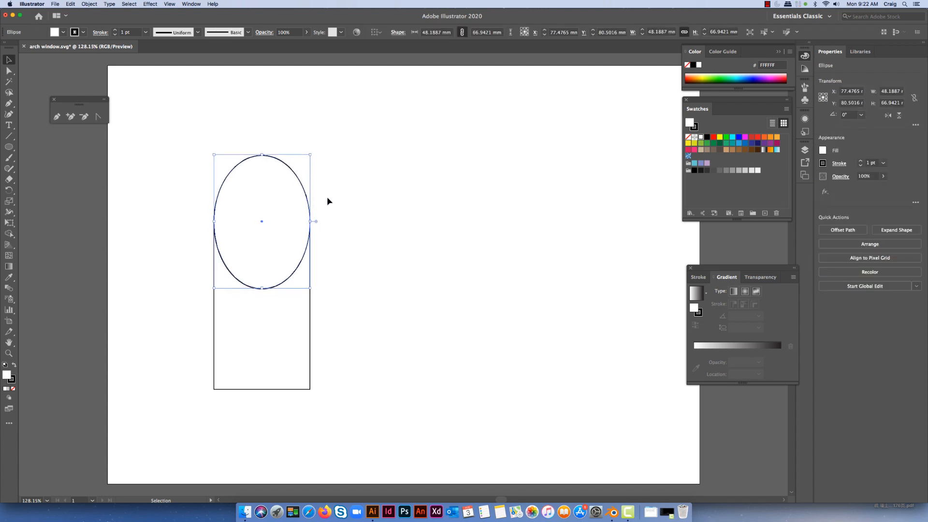
click(353, 210)
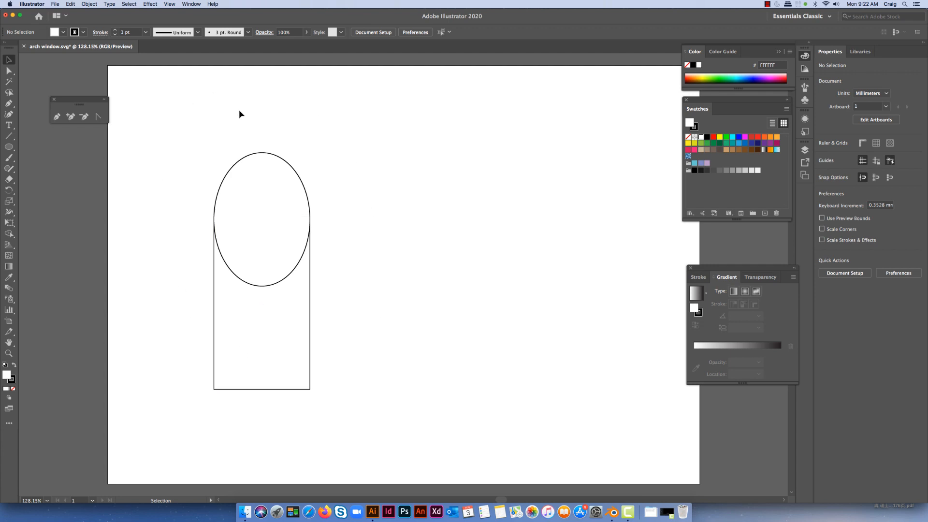
Unite the ellipse and the rectangle into a single arch window outline
drag(208, 136, 383, 322)
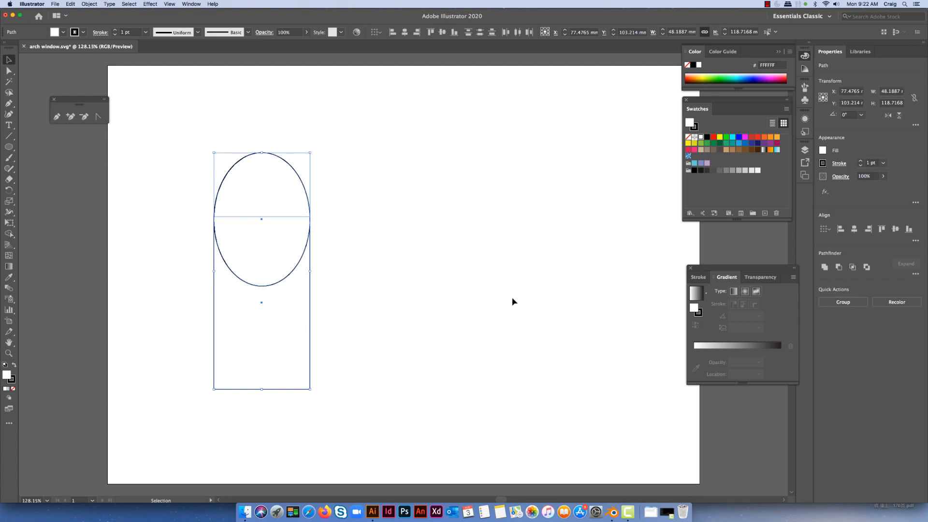
click(825, 267)
click(448, 205)
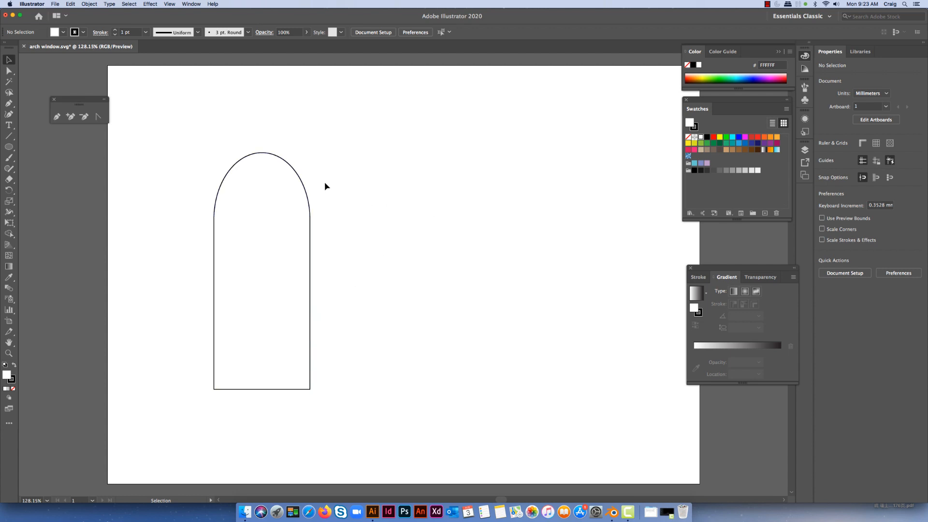
Inspect the anchor point and curve handles at the peak of the arch with the Direct Selection tool
click(9, 71)
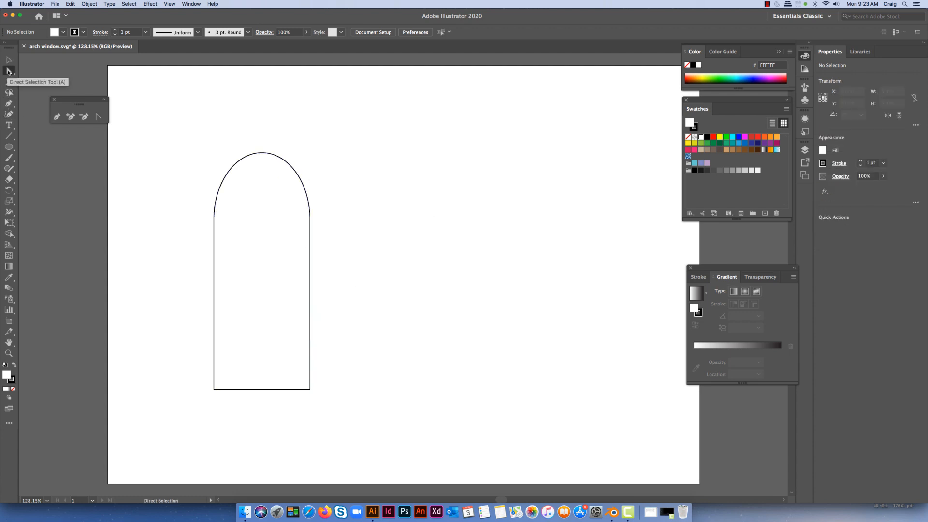
click(262, 154)
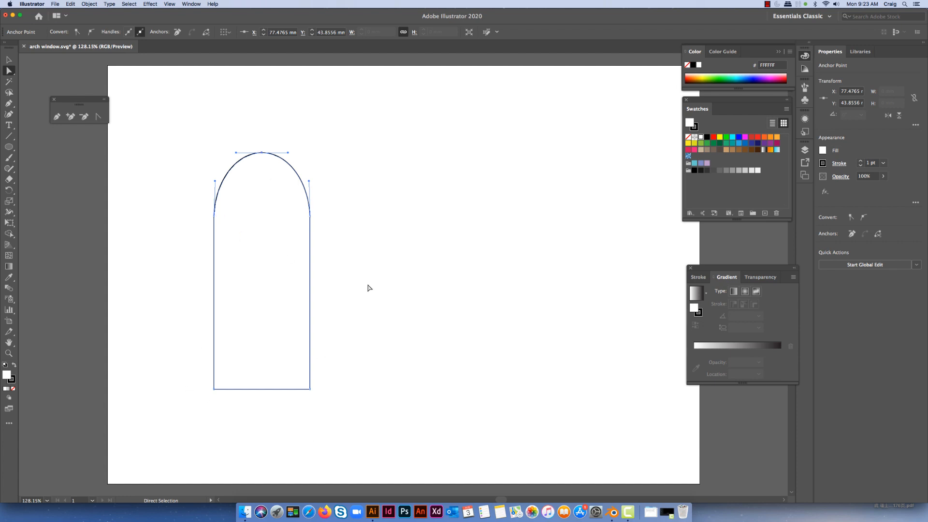
click(9, 59)
click(330, 233)
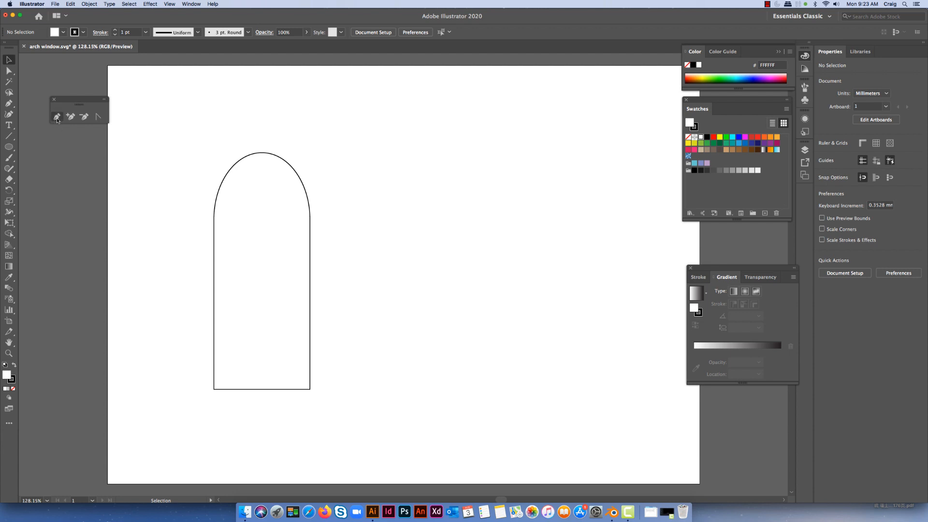
Draw an open half-arch with the Pen tool, about 33 mm wide and 121 mm high, with a curved top, straight left side and half base
click(56, 117)
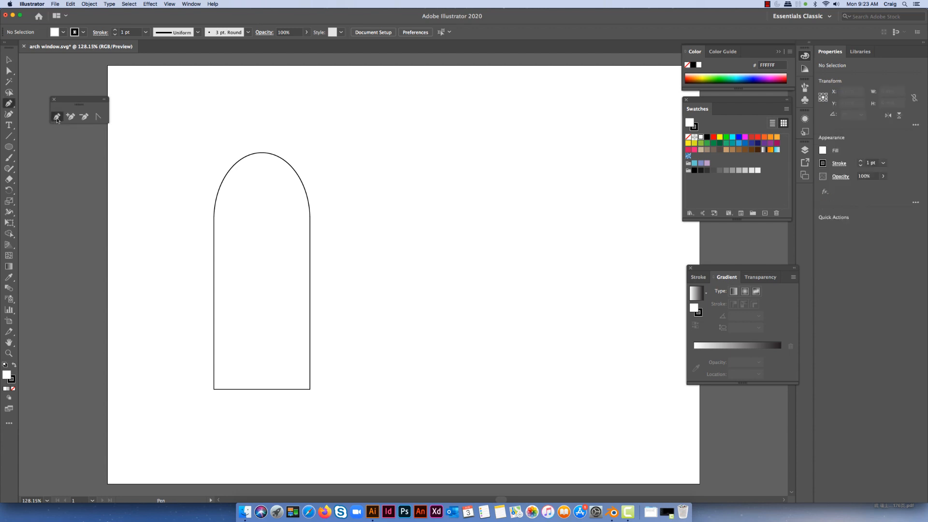
click(490, 149)
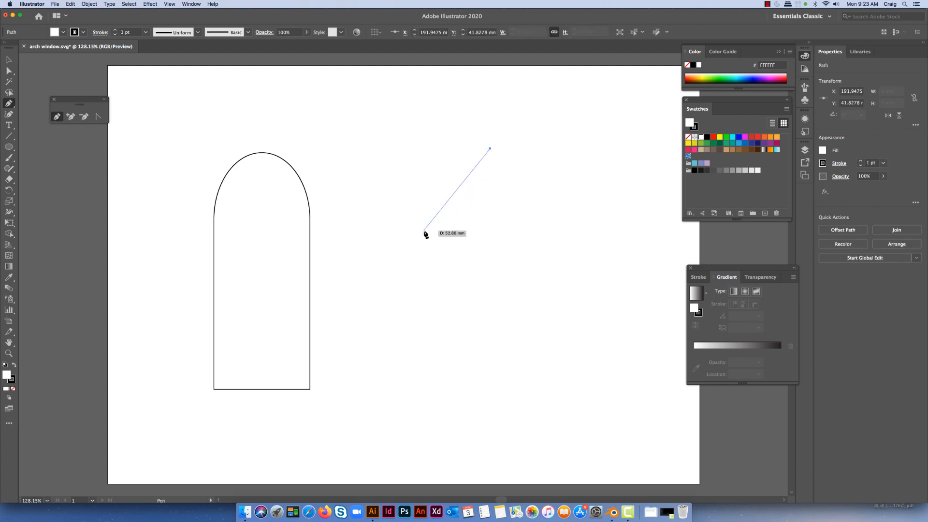
drag(423, 229, 425, 318)
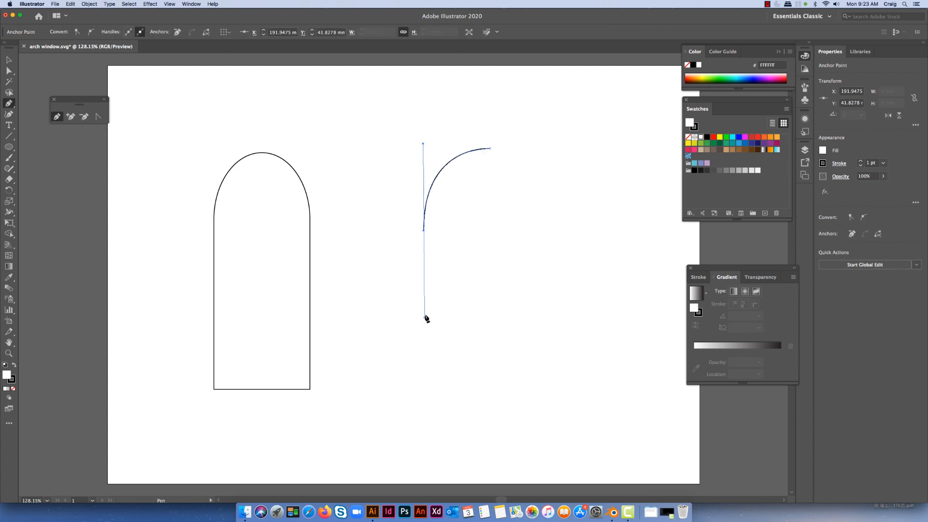
click(425, 231)
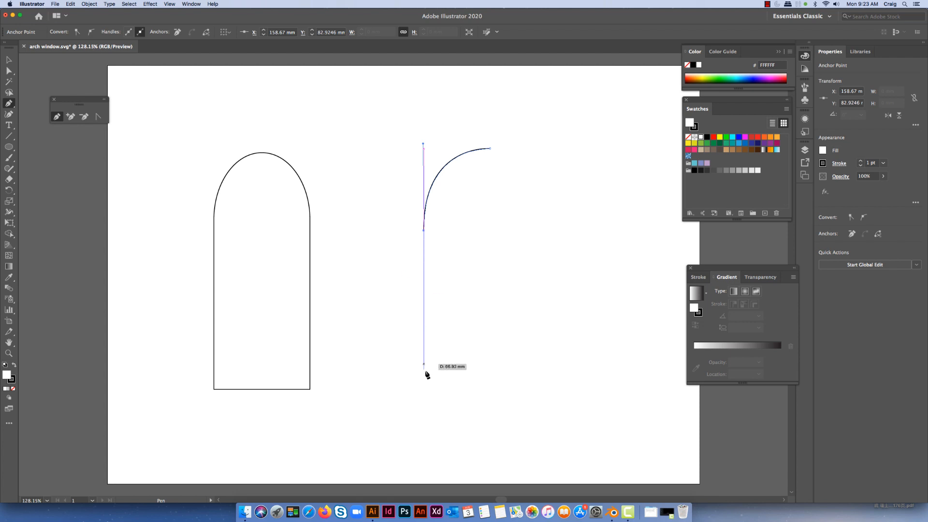
click(424, 389)
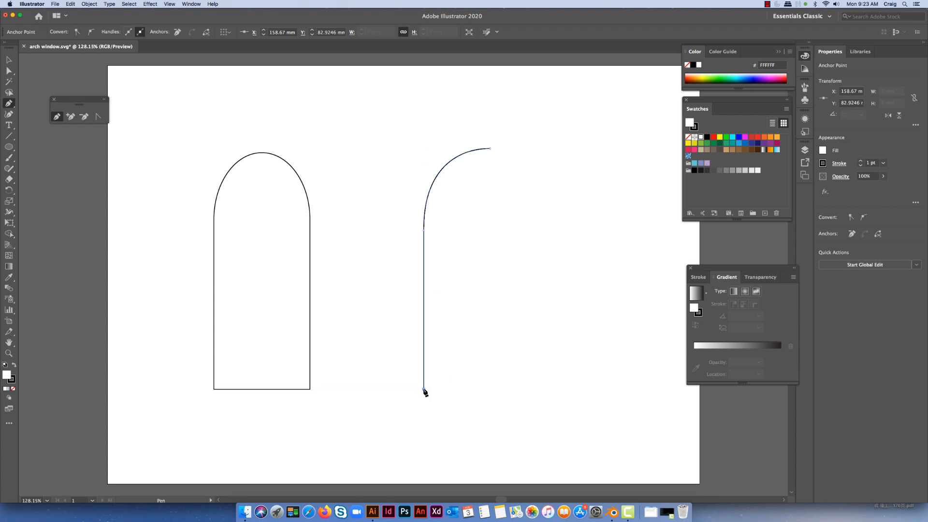
click(490, 389)
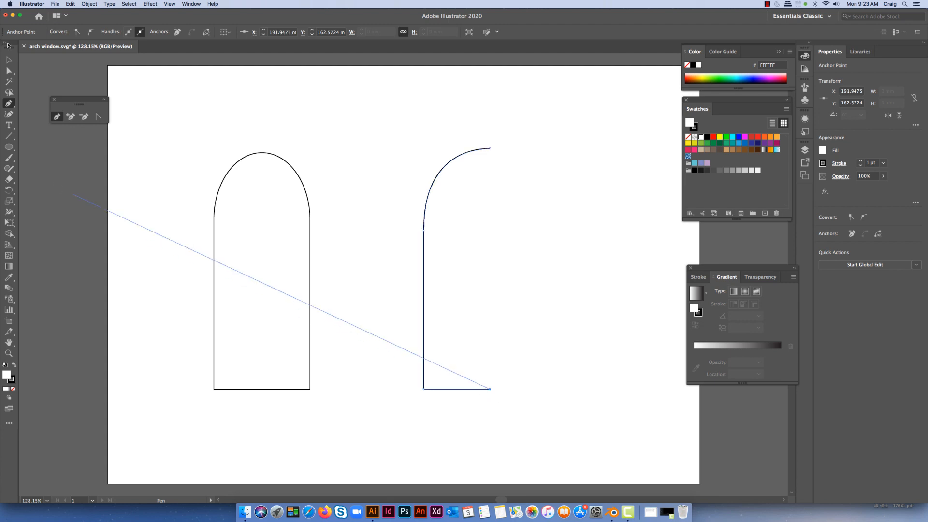
click(9, 60)
click(547, 219)
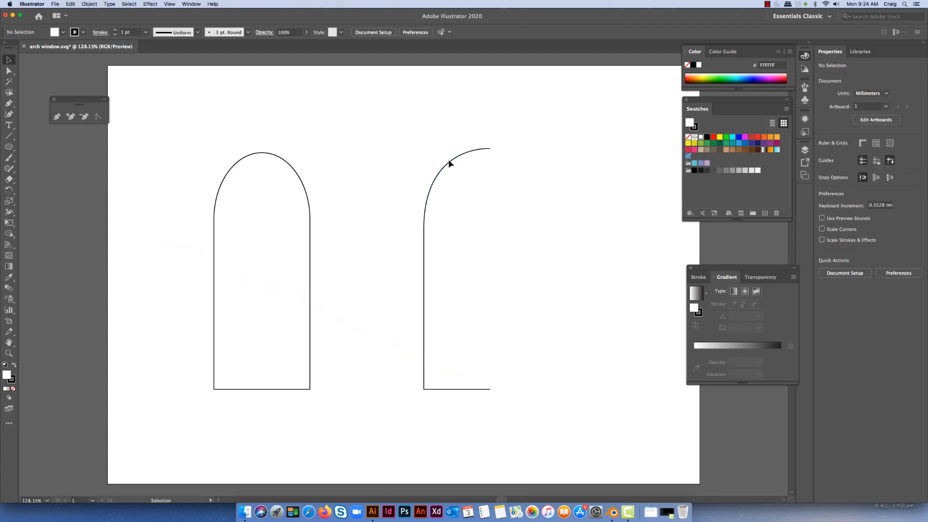
Move the open half-arch closer to the finished arch and paste a copy of it
drag(451, 166, 382, 161)
key(super+c)
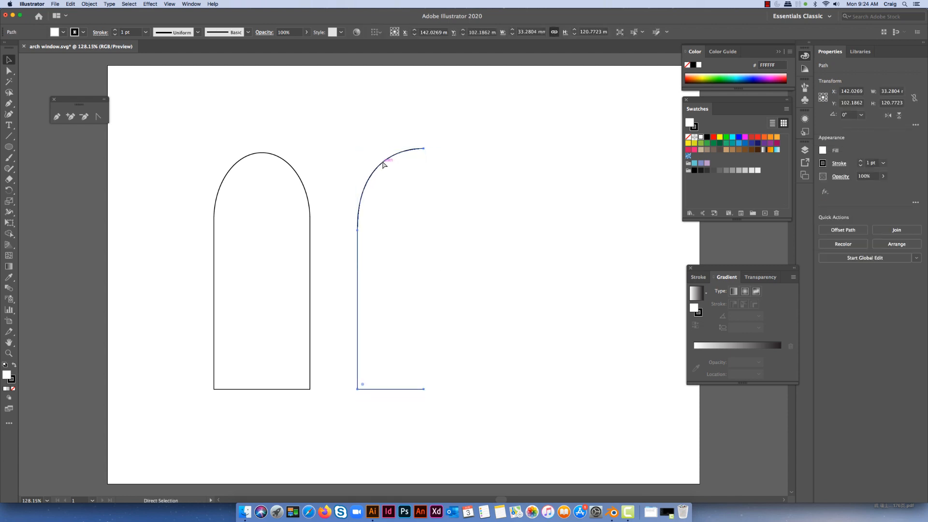
key(super+v)
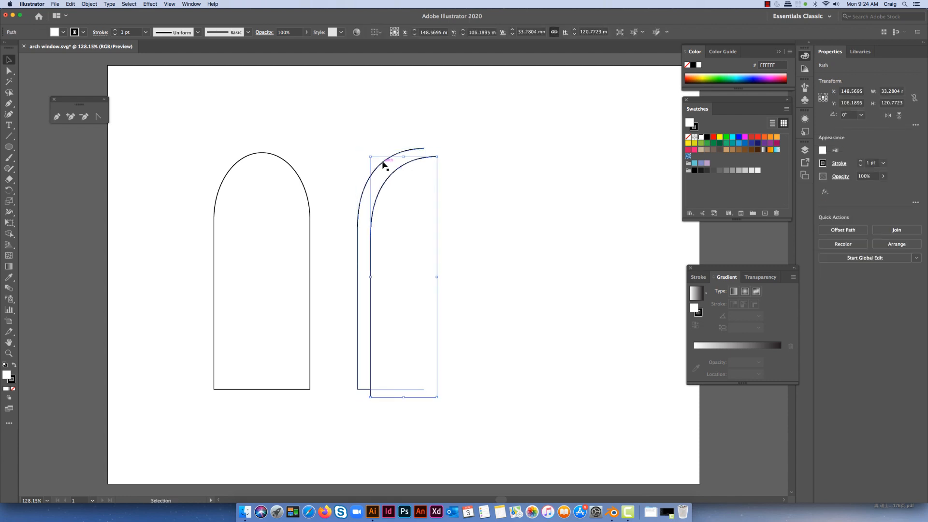
Reflect the copied half-arch about the vertical axis and fit it against the original half to complete the arch
click(90, 4)
mouse_move(112, 14)
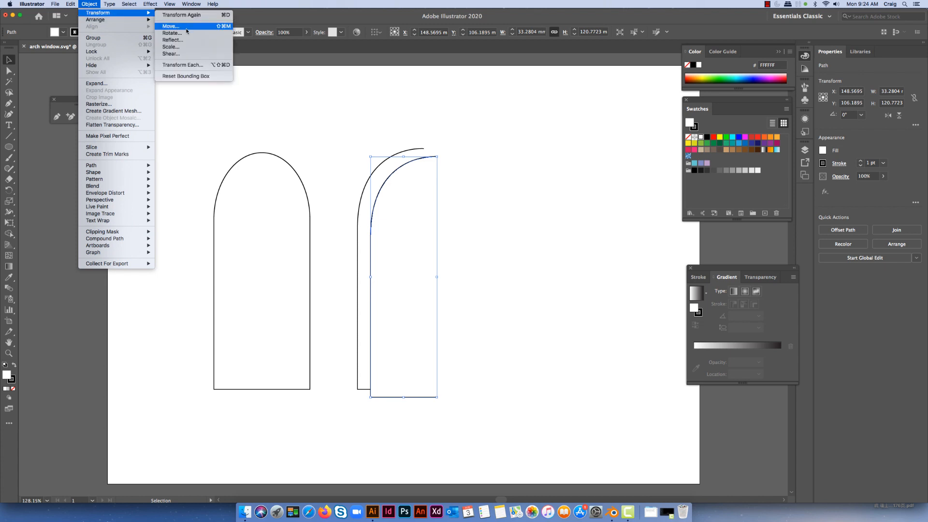
click(172, 39)
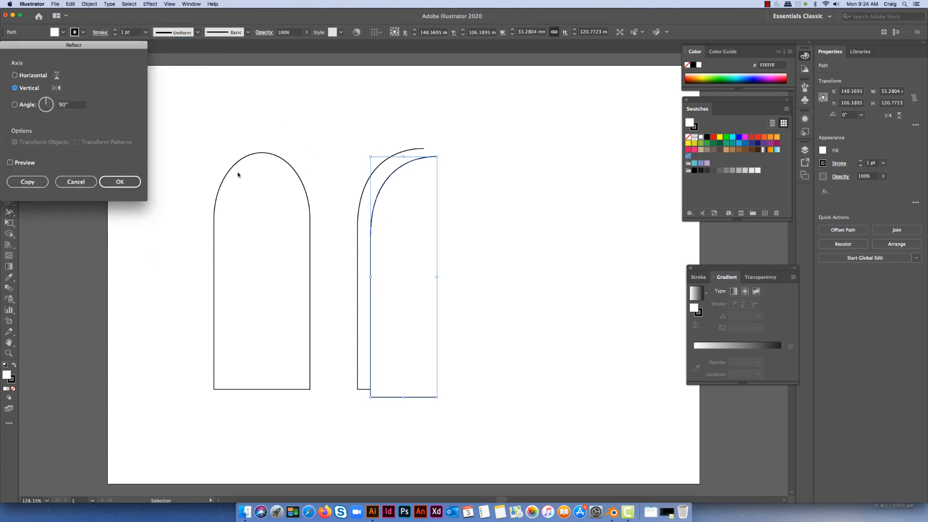
click(120, 182)
drag(428, 191, 477, 182)
click(555, 223)
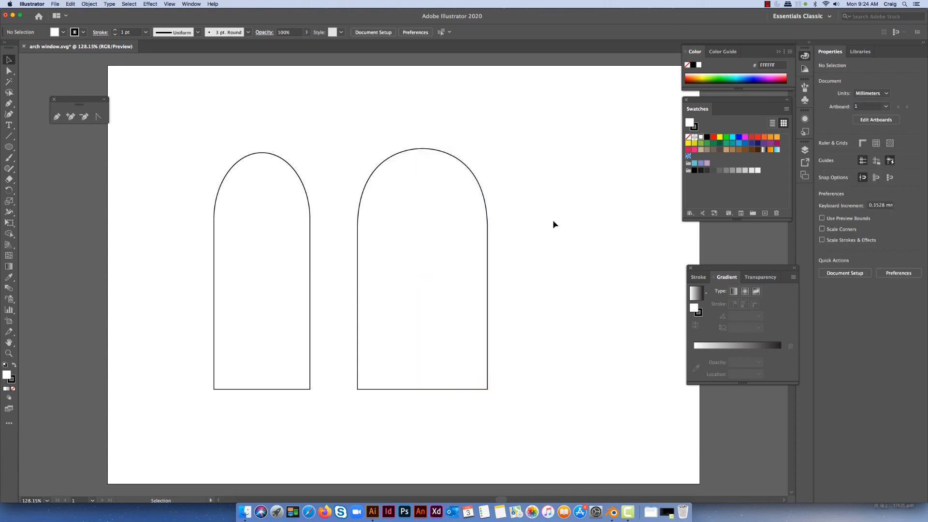
Join the two mirrored half-arch paths into one outline
drag(362, 100, 500, 420)
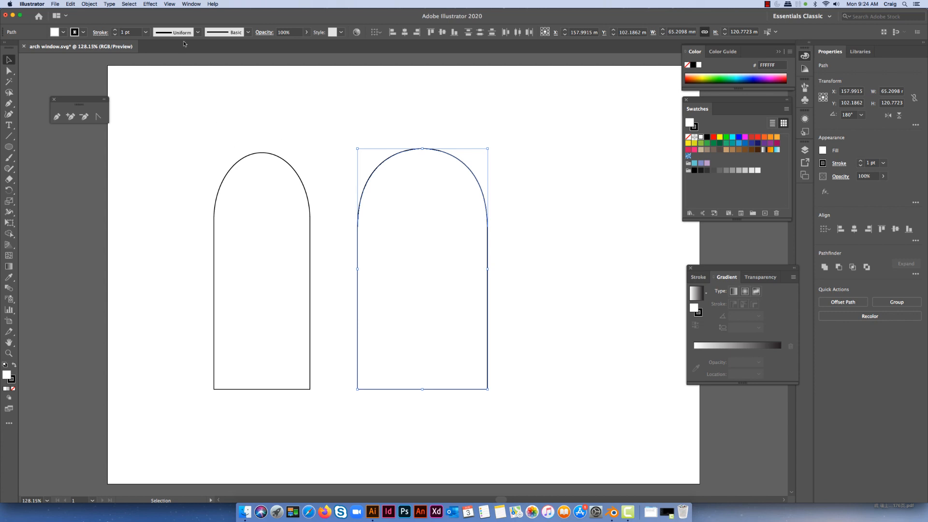
click(93, 6)
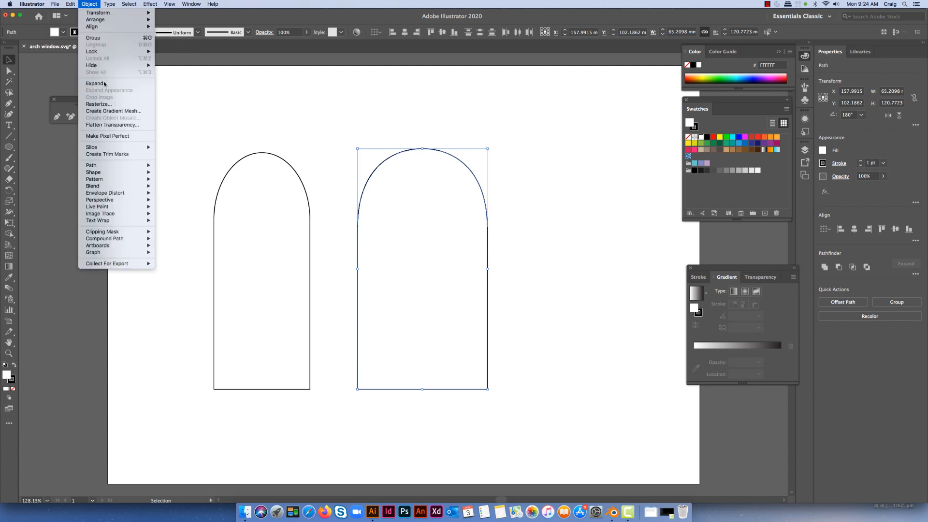
mouse_move(126, 166)
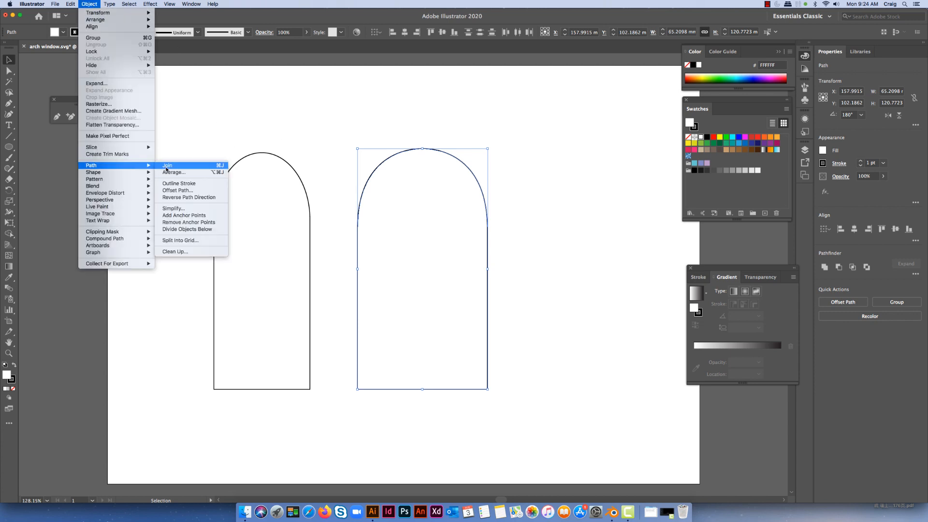
click(167, 166)
click(521, 180)
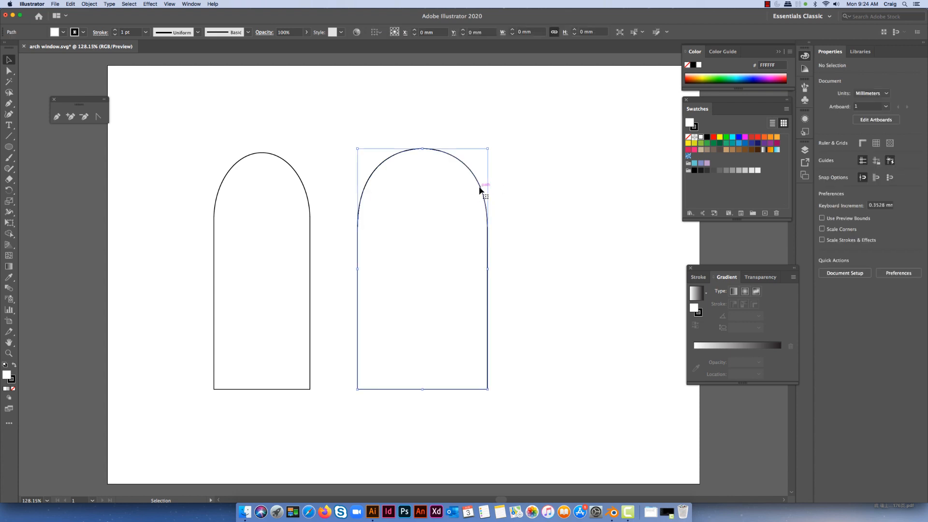
click(572, 240)
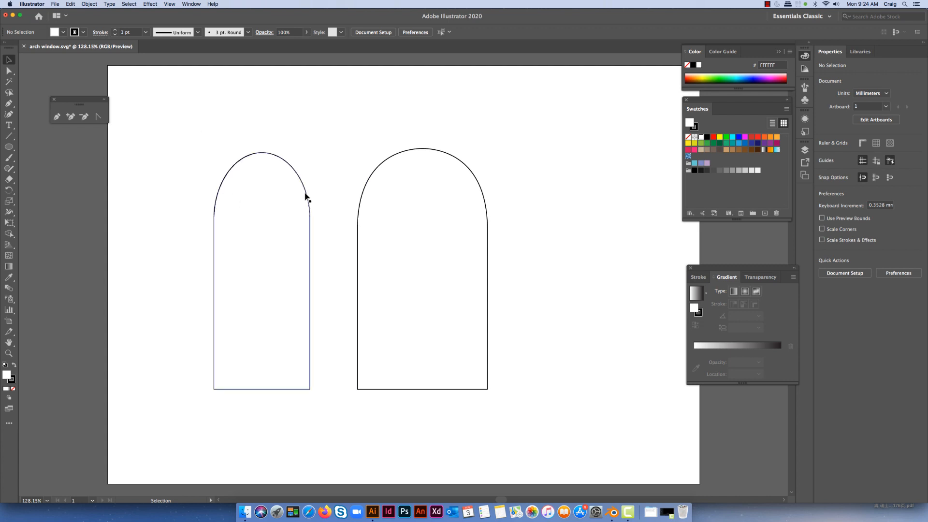
Delete the narrower arch made from the united shapes, keeping only the mirrored arch
click(310, 211)
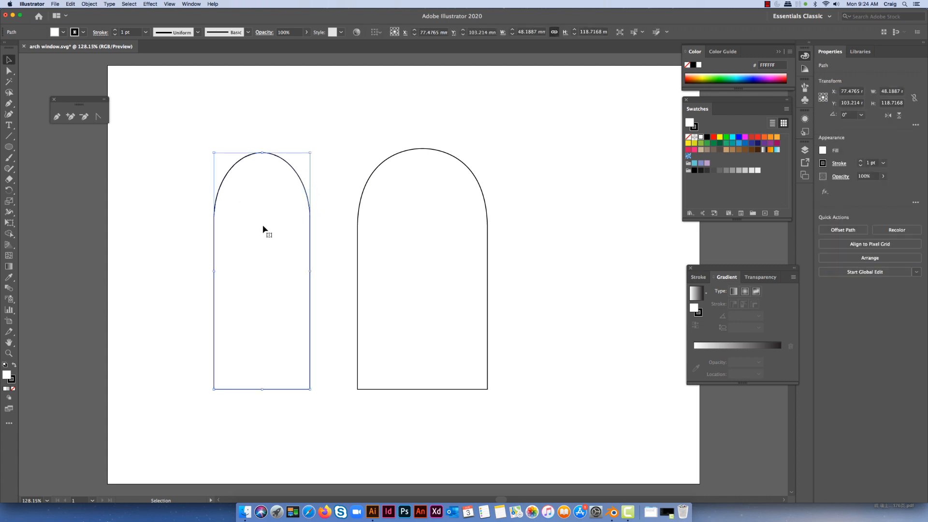
key(Delete)
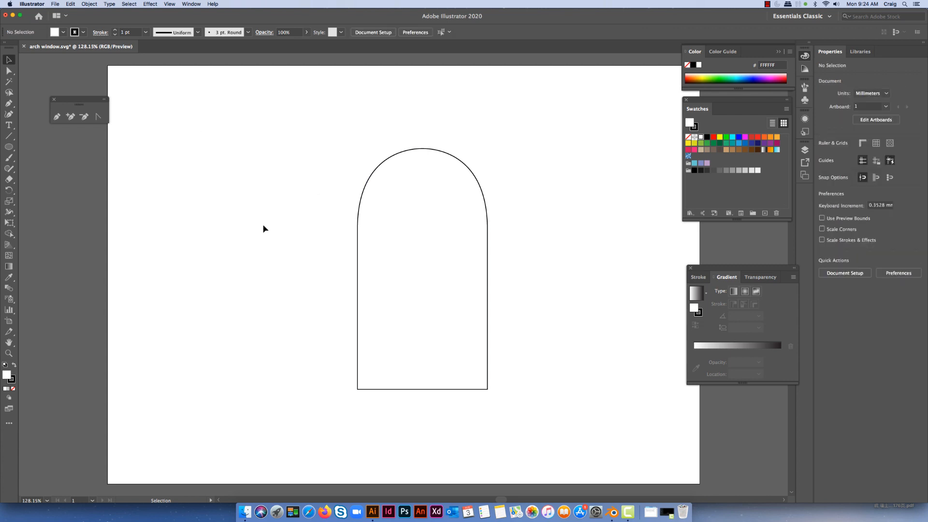
click(376, 170)
click(596, 294)
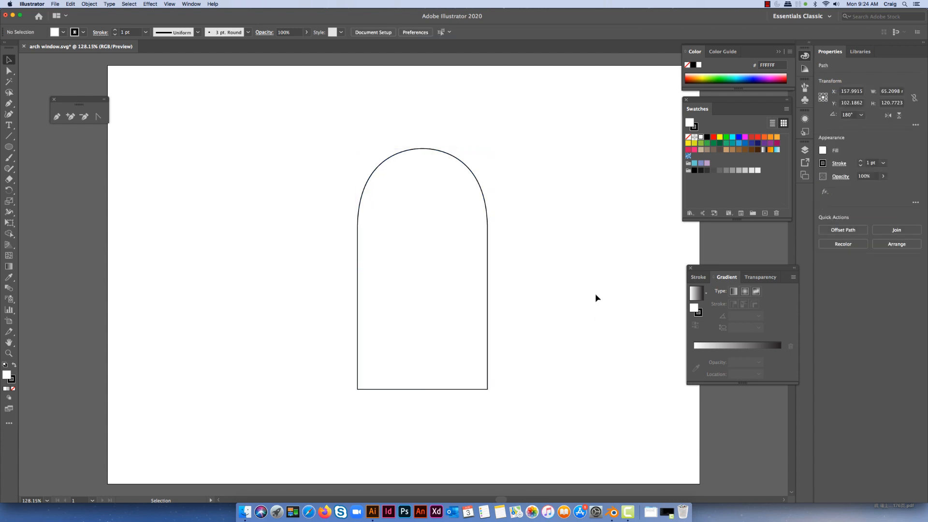
Save the drawing as arch window v1.1.svg in the Images folder, using the SVG format and the SVG 1.1 profile
click(56, 4)
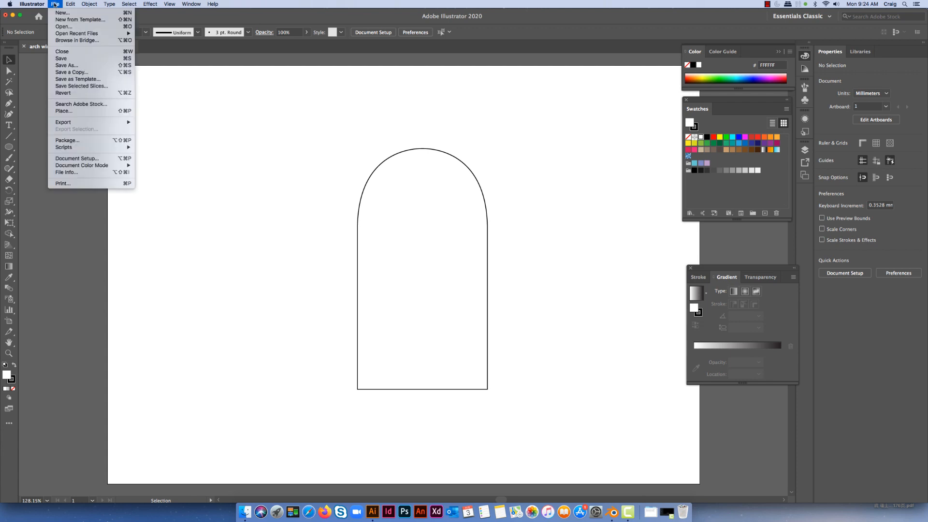
click(60, 58)
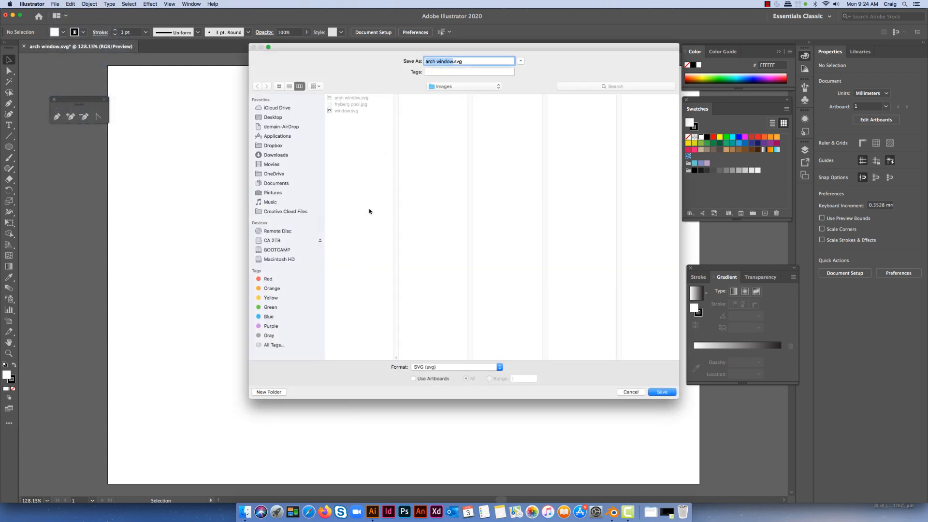
click(433, 61)
text(v1.1)
click(501, 367)
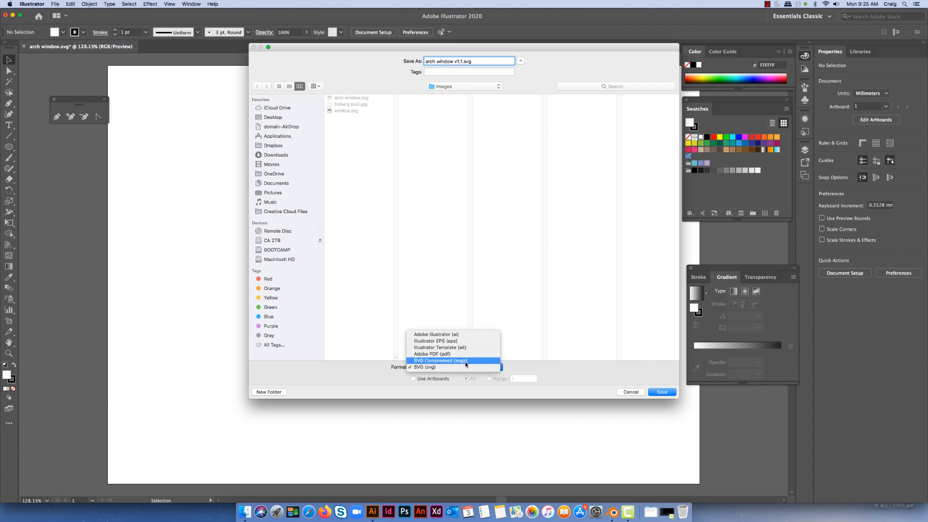
click(449, 338)
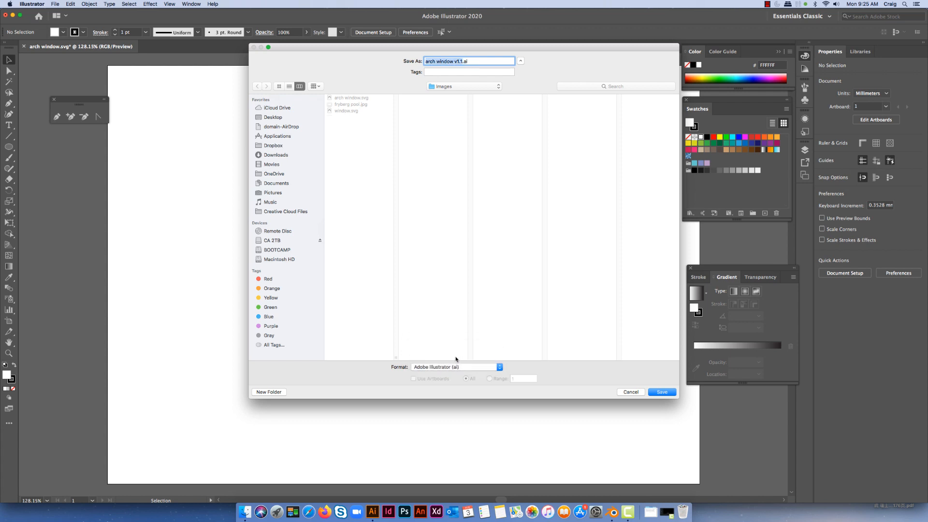
click(500, 367)
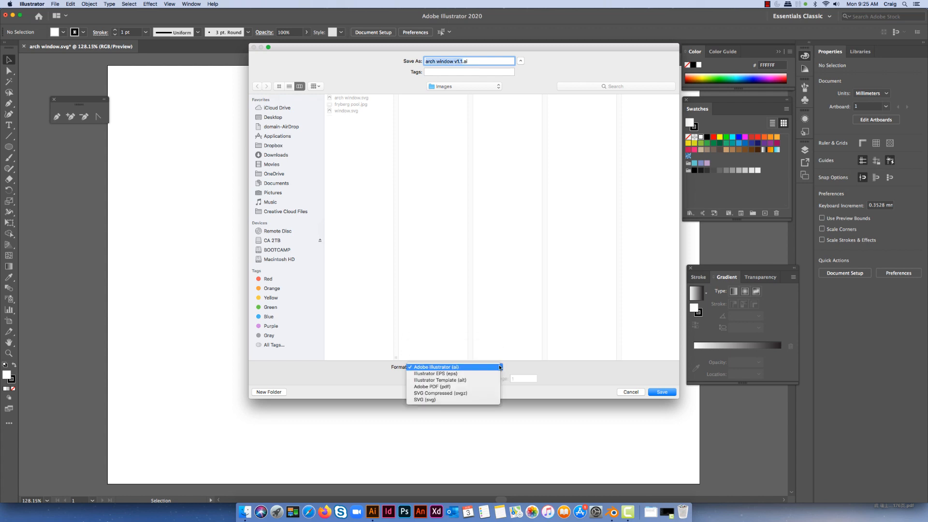
click(420, 401)
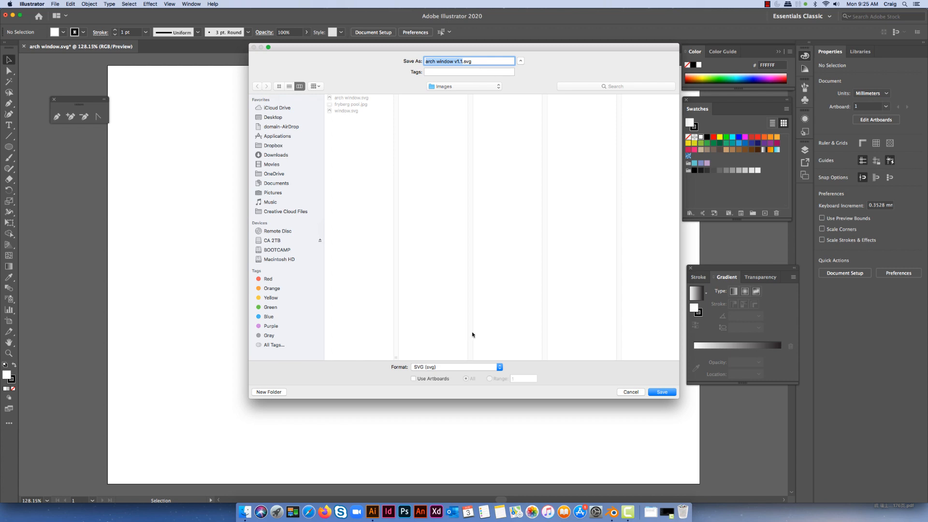
click(662, 392)
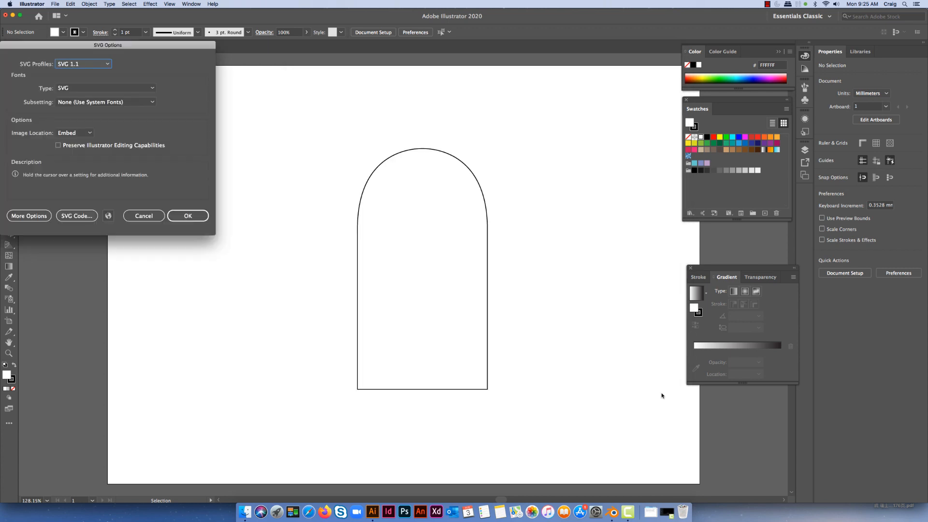
click(188, 216)
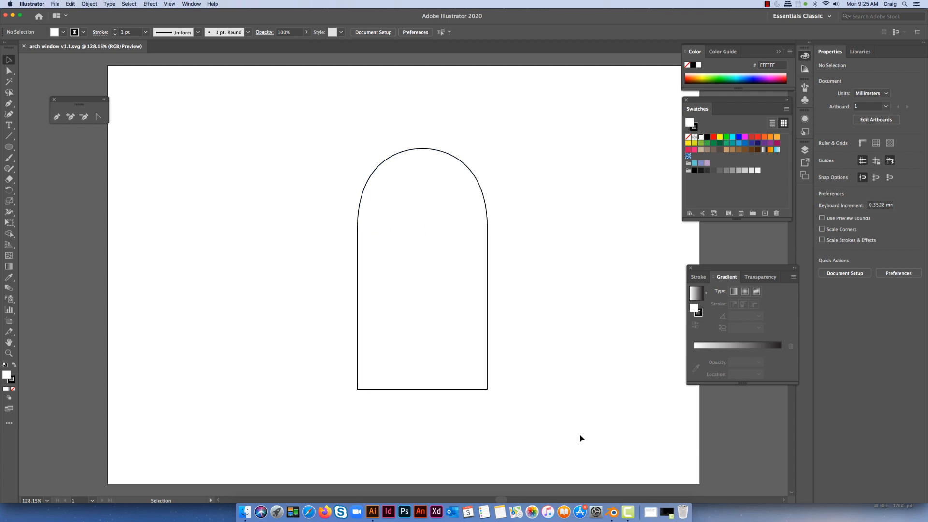
Switch to Blender and put the existing arch mesh back into Object Mode, undoing any accidental transform
click(610, 509)
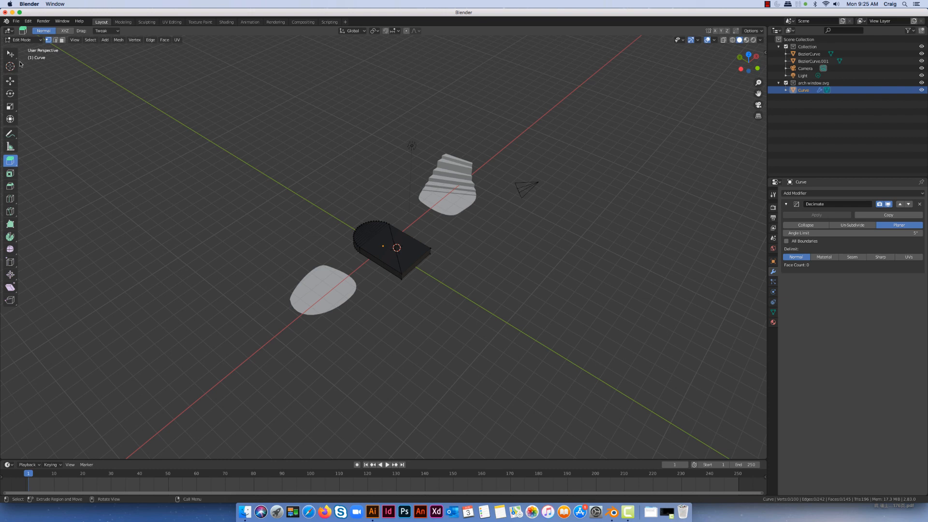
click(21, 41)
click(23, 47)
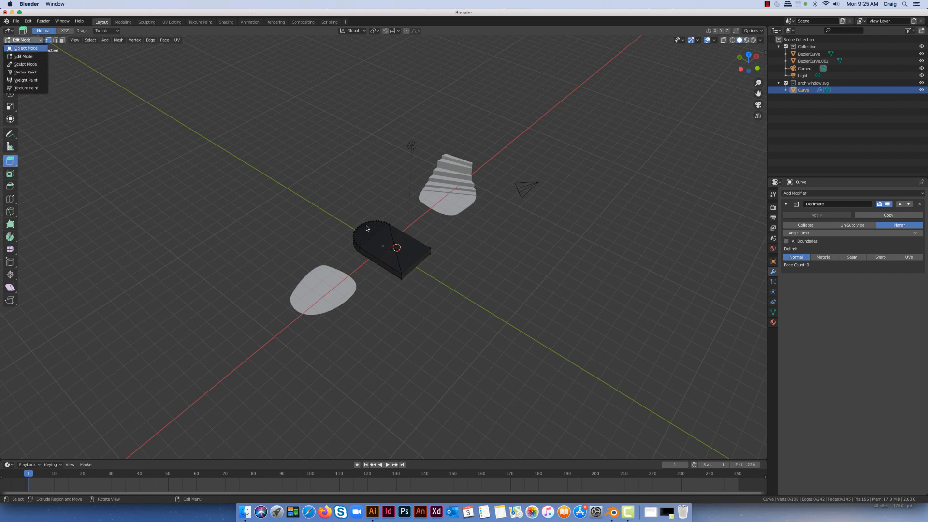
drag(393, 245, 203, 195)
key(super+z)
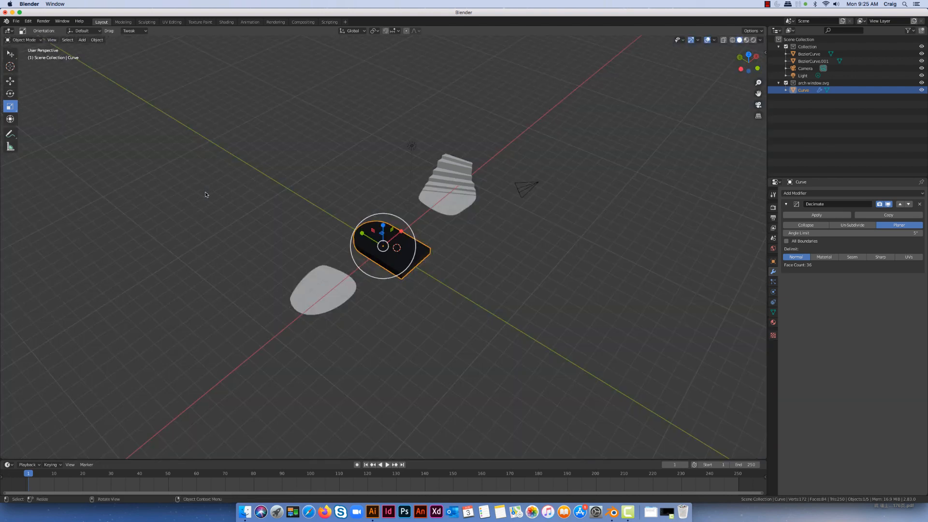
Move the black arch mesh well away from the scene's centre and deselect it
click(10, 81)
drag(382, 247, 177, 224)
middle_drag(434, 256, 481, 259)
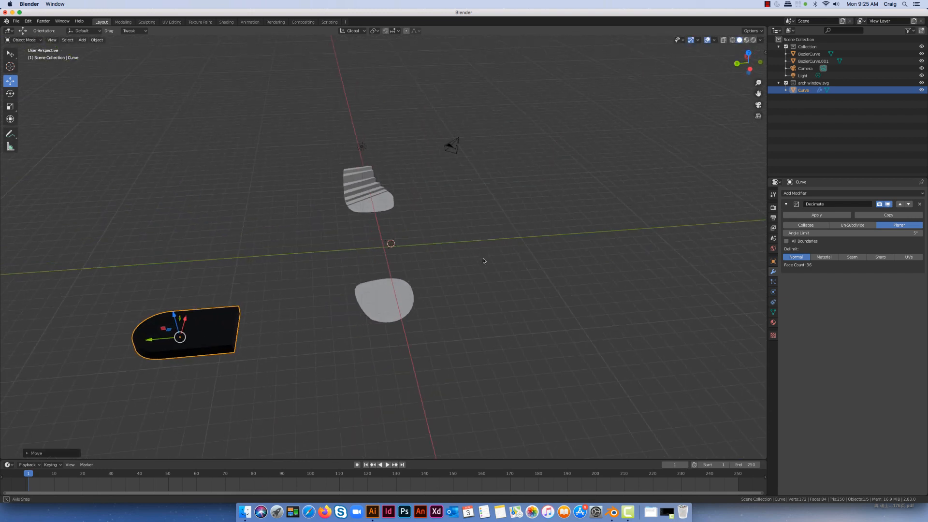
click(399, 248)
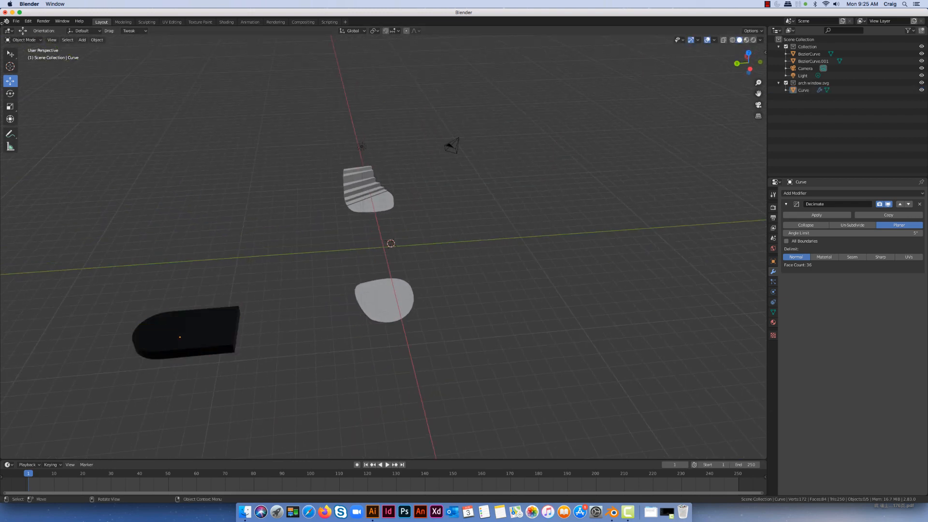
Place the 3D cursor at the world origin, where the red and green axis lines cross
click(11, 67)
click(385, 248)
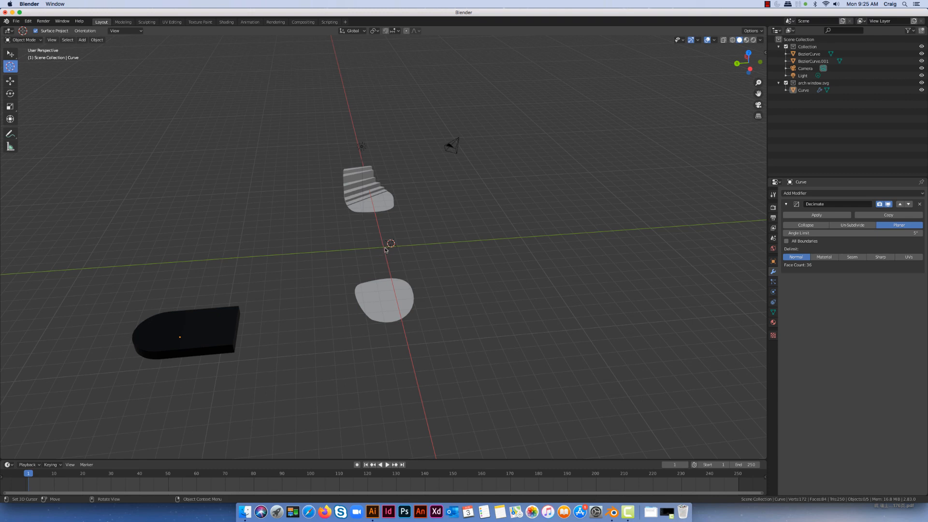
click(382, 247)
middle_drag(400, 248, 360, 268)
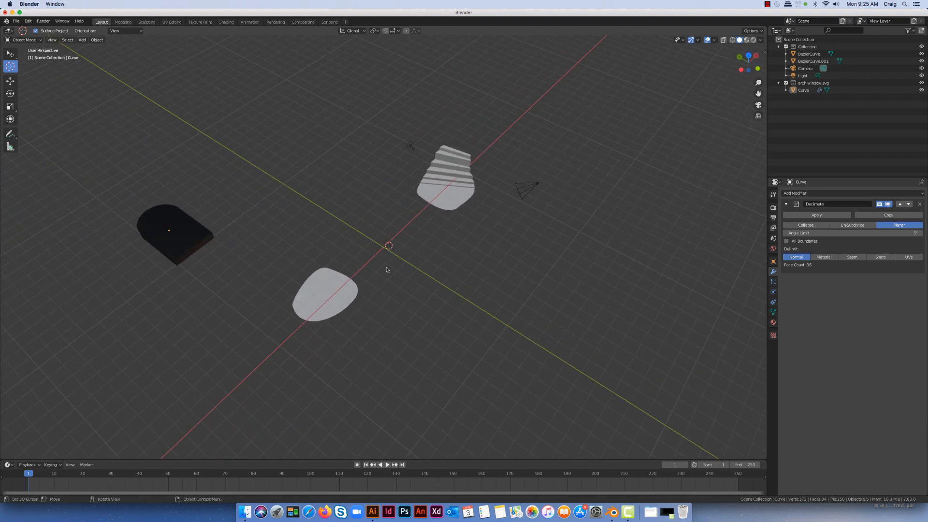
click(396, 270)
click(385, 249)
scroll(445, 274, up, 3)
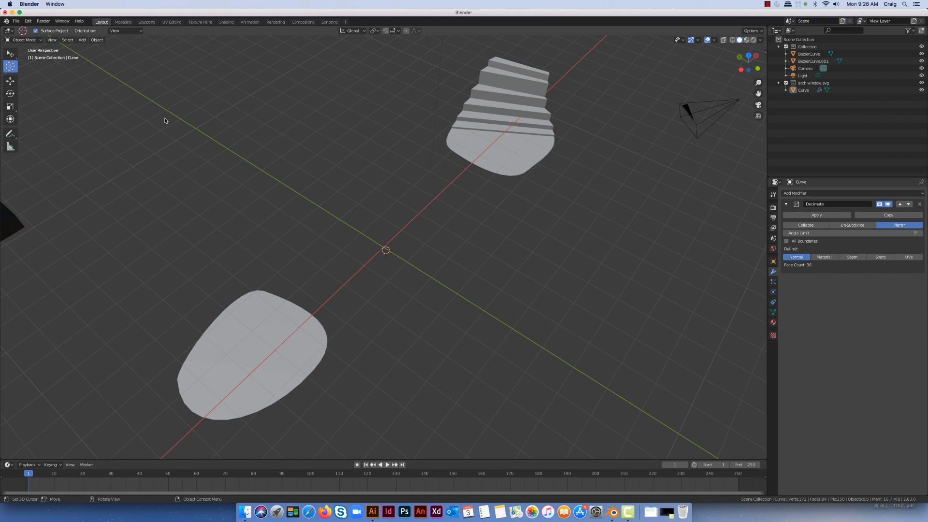
Import arch window v1.1.svg from the Digital Studio 2 Images folder on the Desktop as a Scalable Vector Graphics file
click(17, 22)
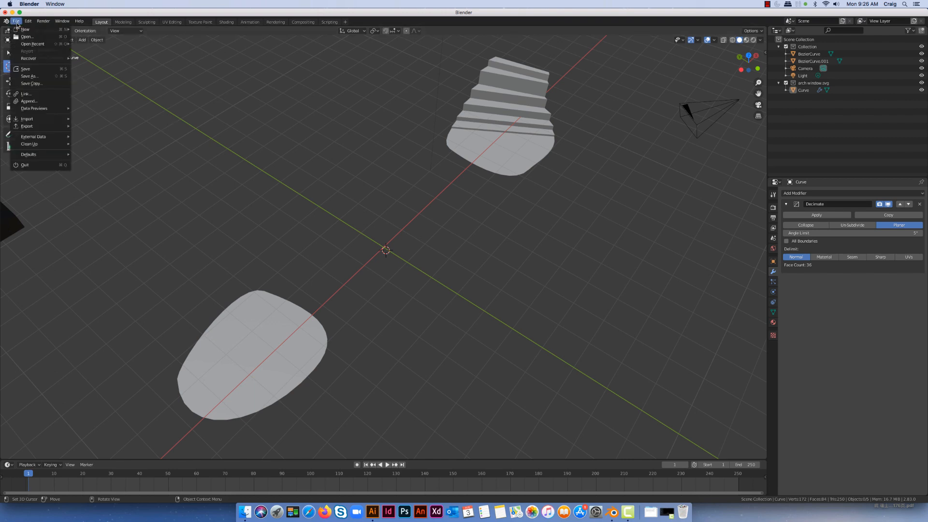
mouse_move(47, 120)
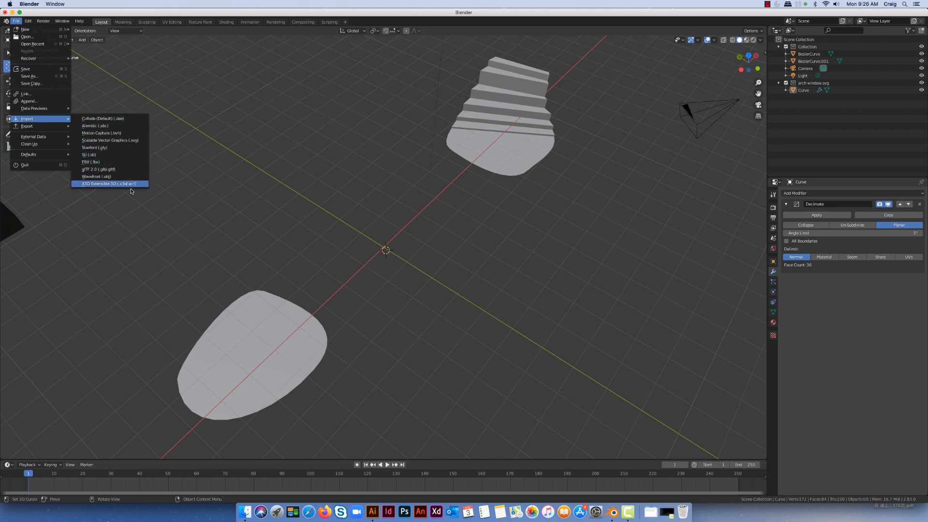
click(117, 141)
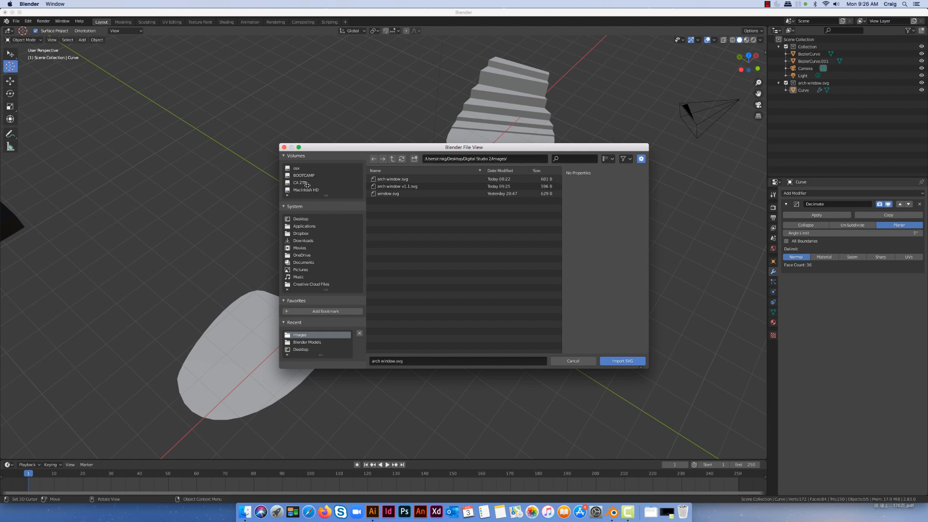
click(301, 219)
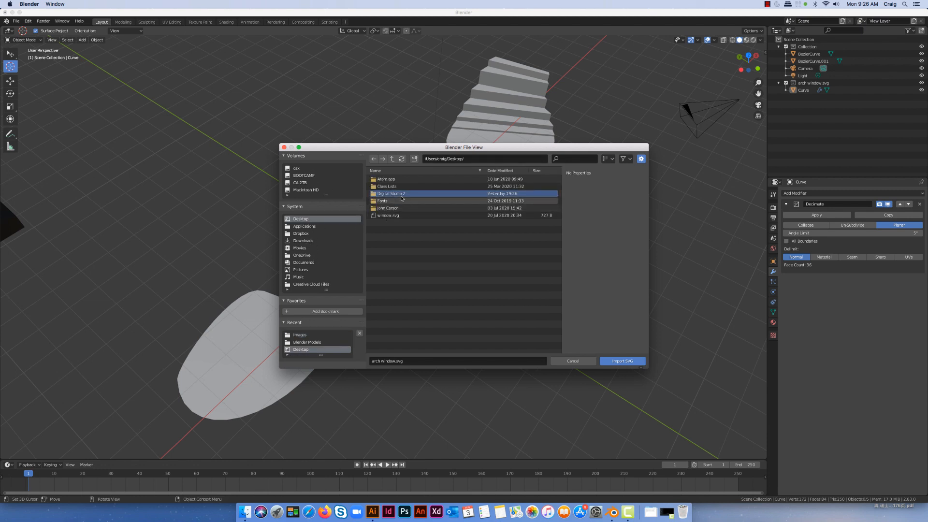
double_click(401, 194)
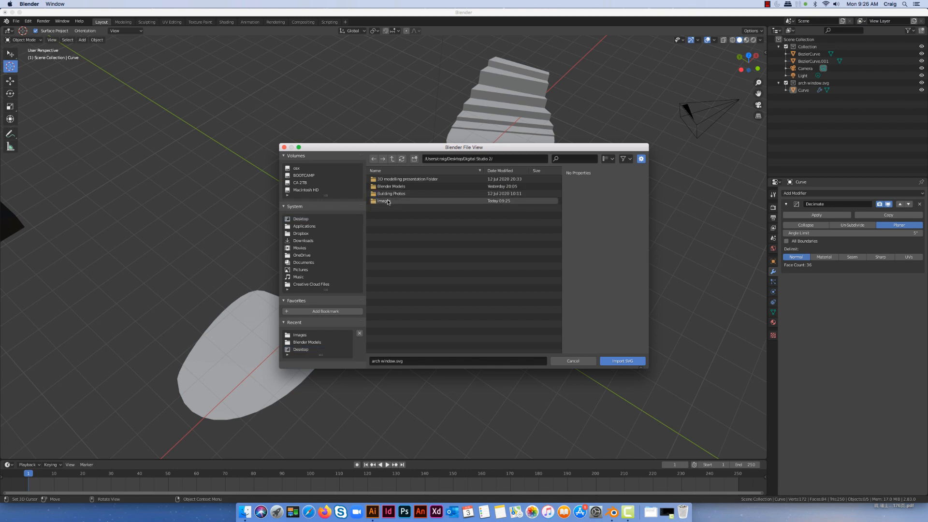
double_click(395, 201)
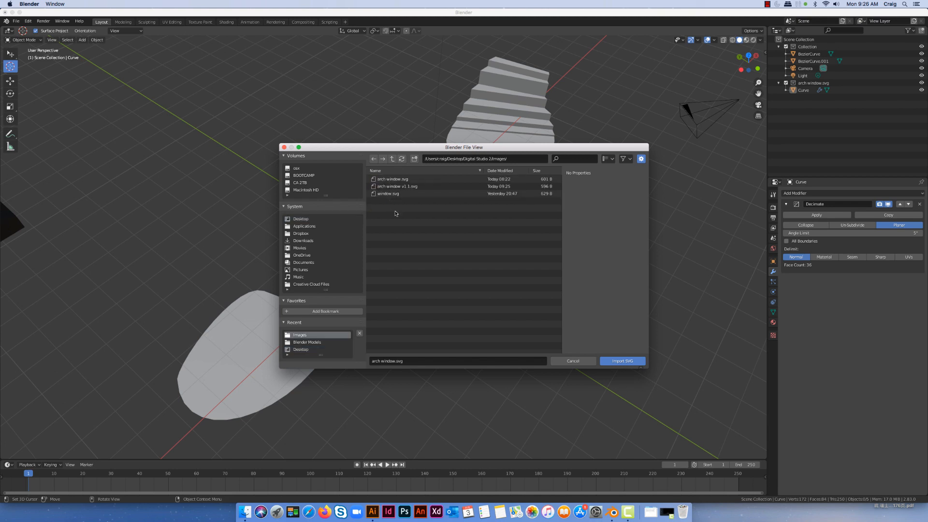
click(399, 187)
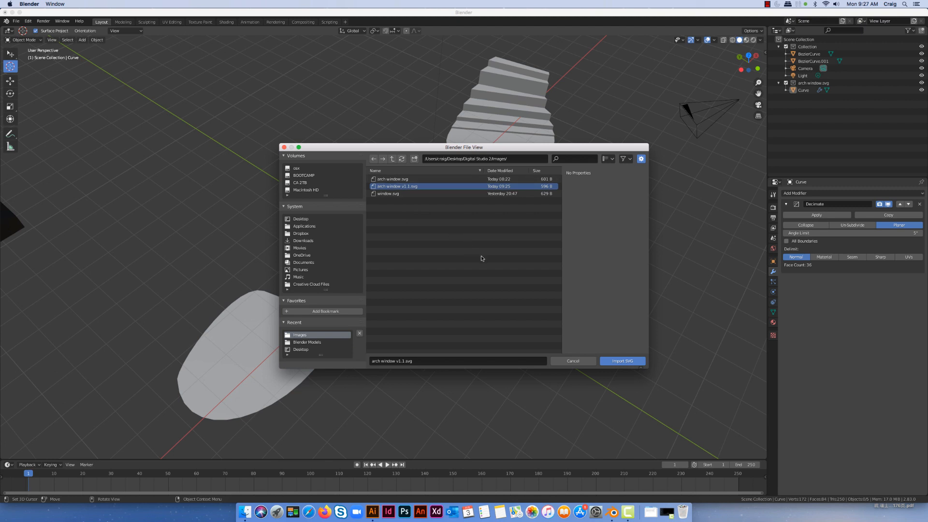
click(620, 362)
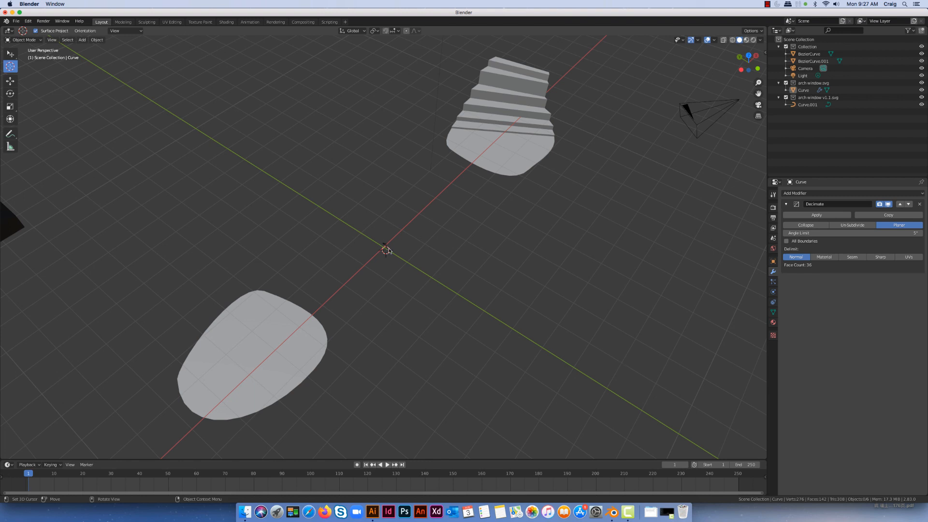
Reposition the 3D cursor precisely on the world origin, where the red and green axis lines cross
scroll(393, 252, up, 2)
scroll(392, 252, up, 5)
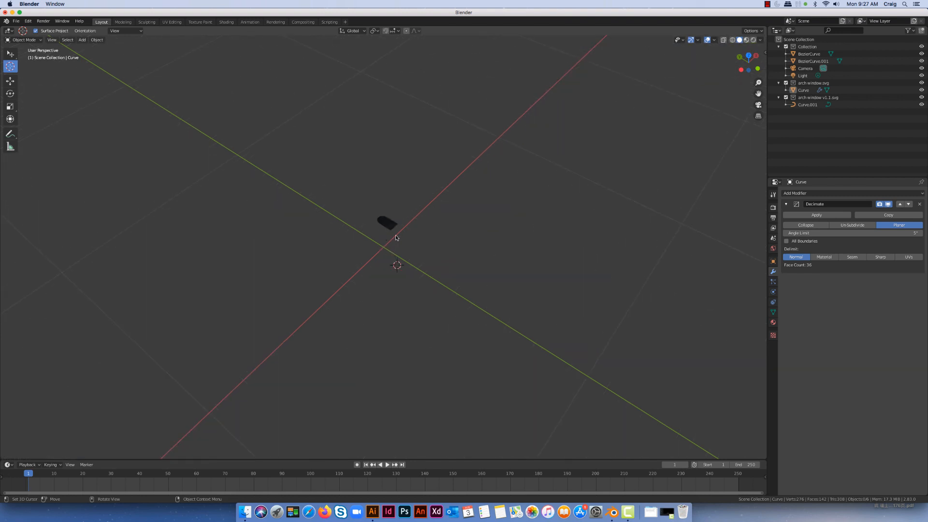
click(388, 229)
drag(388, 229, 384, 248)
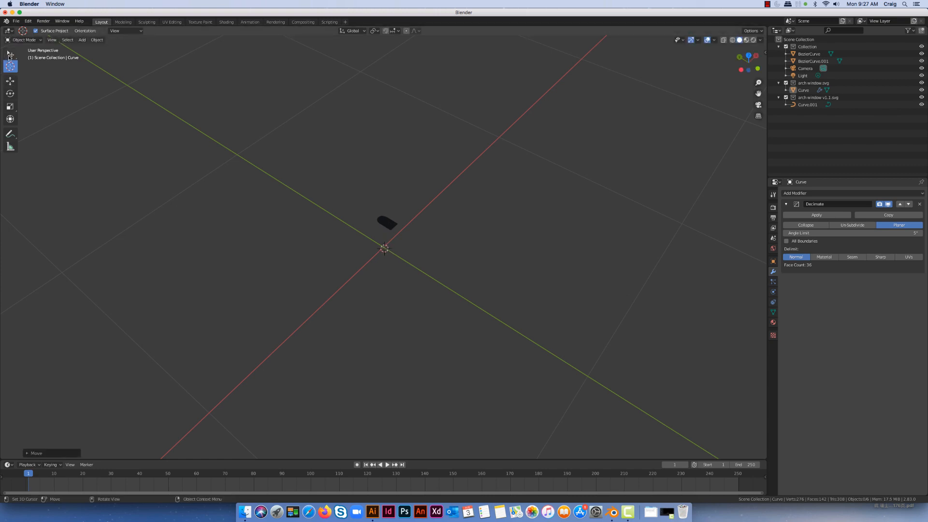
Select the tiny imported arch curve and scale it up to several times its size
click(10, 53)
click(387, 222)
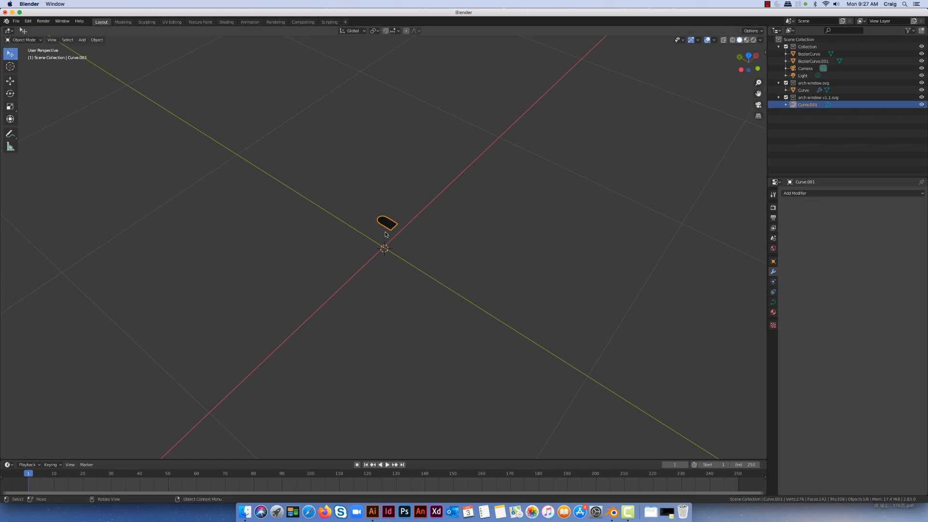
click(11, 107)
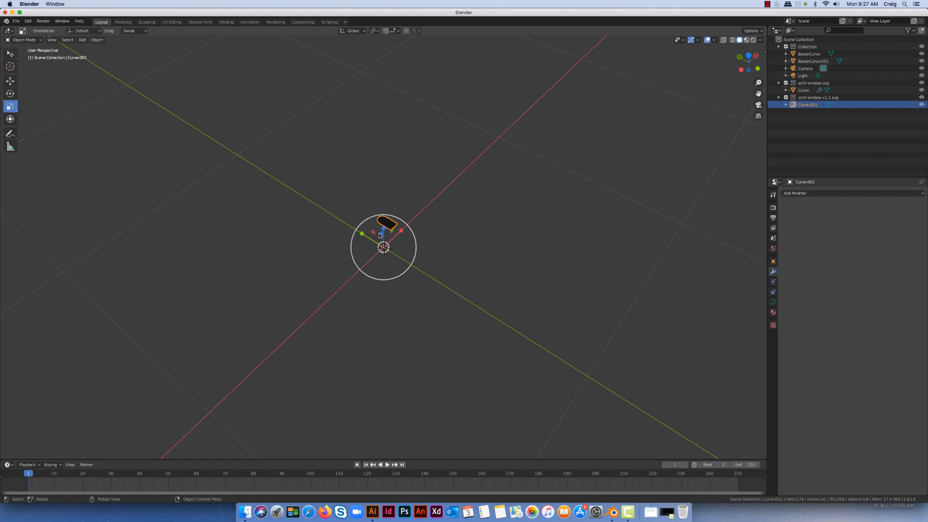
drag(382, 236, 304, 185)
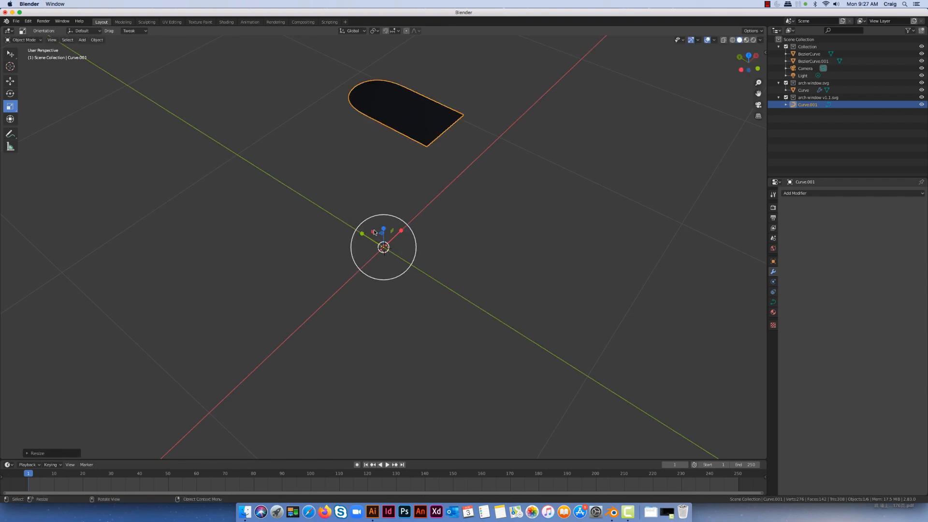
mouse_move(383, 229)
mouse_down()
mouse_move(375, 201)
mouse_move(381, 229)
mouse_up()
Set the arch curve's origin to its geometry and move the arch onto the world origin
middle_drag(461, 189, 453, 195)
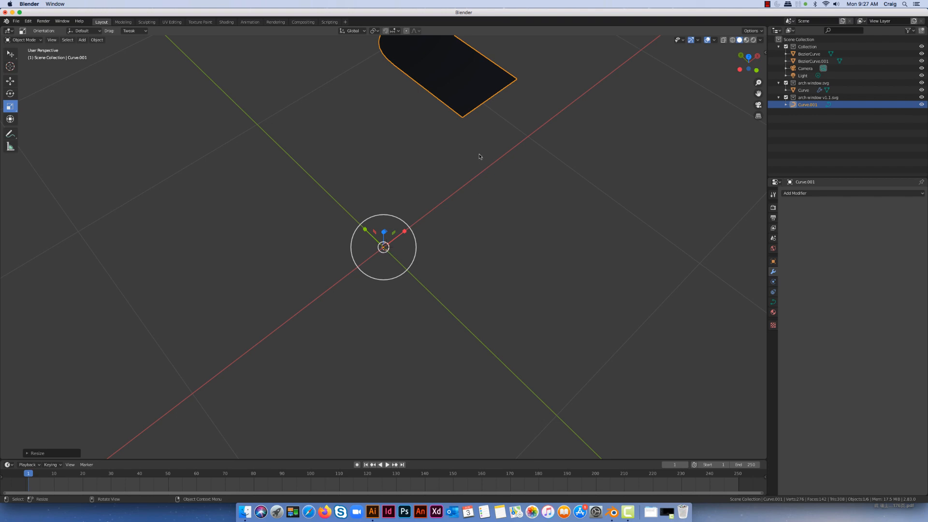
middle_drag(501, 173, 500, 163)
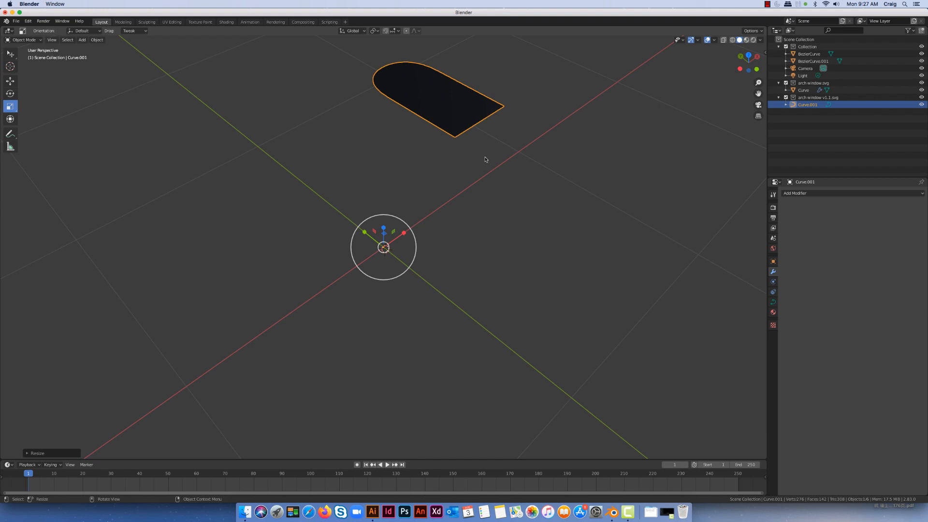
click(464, 121)
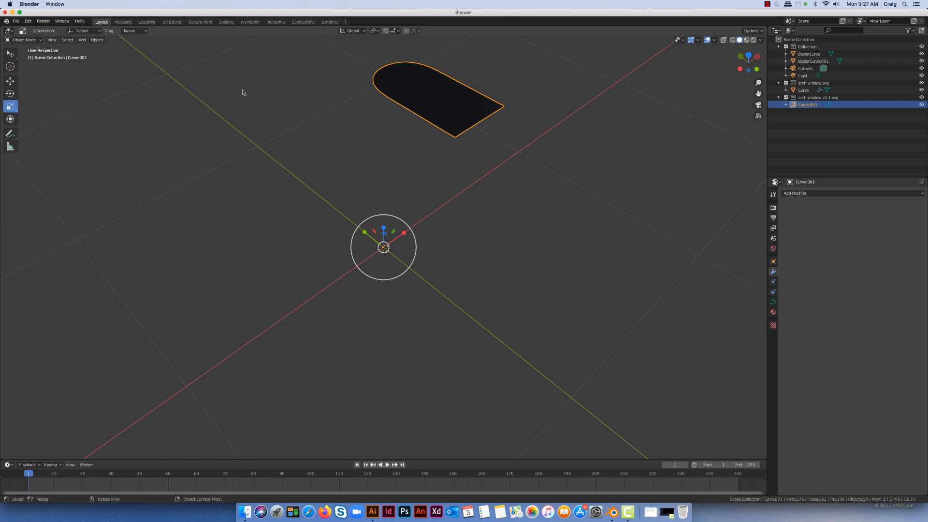
click(96, 41)
mouse_move(106, 54)
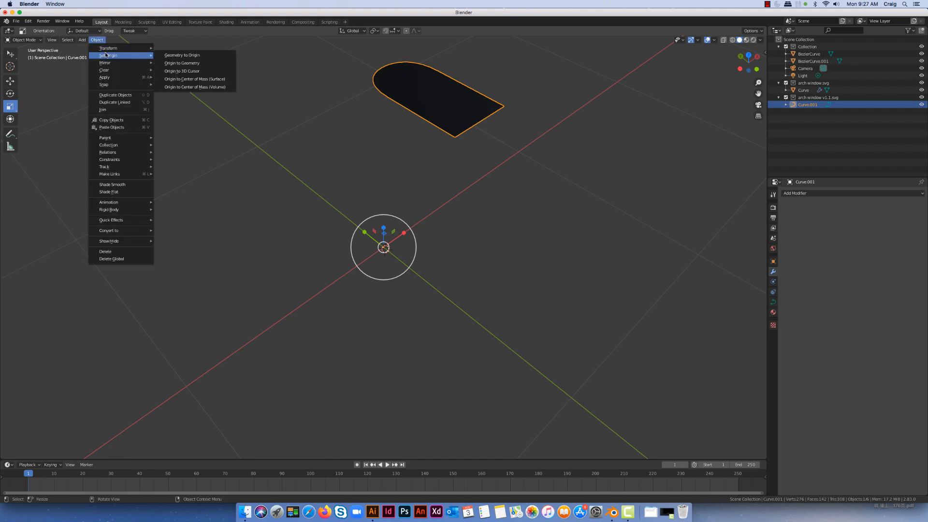
click(178, 66)
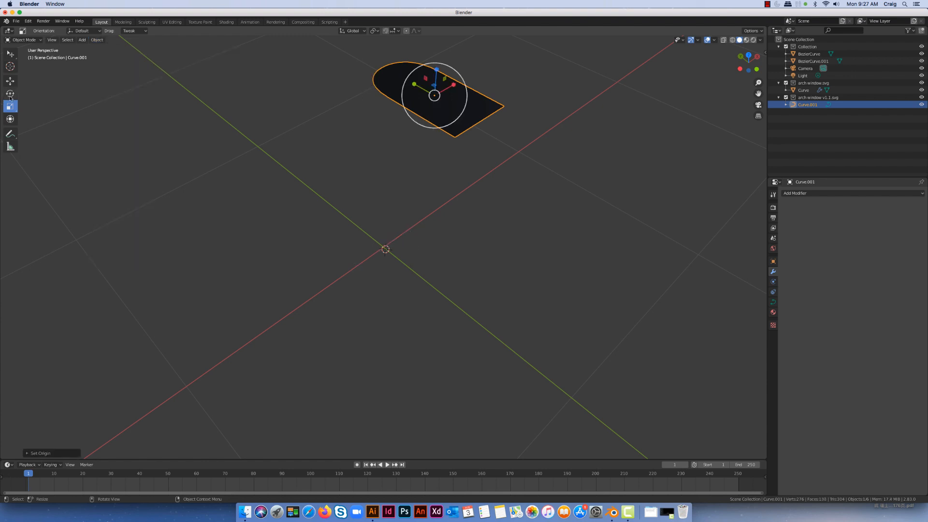
drag(435, 95, 381, 257)
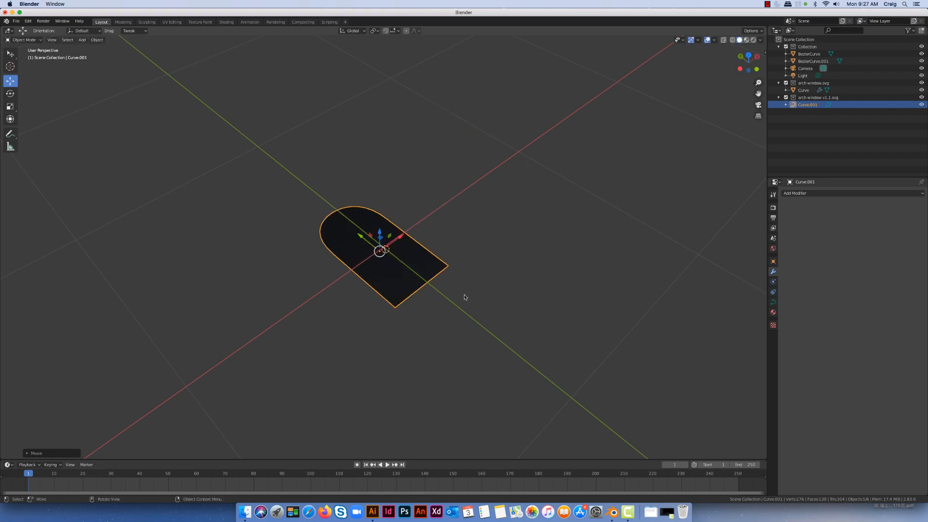
Scale the centred arch up further in two passes to suit the neighbouring grey meshes, and deselect it
click(10, 106)
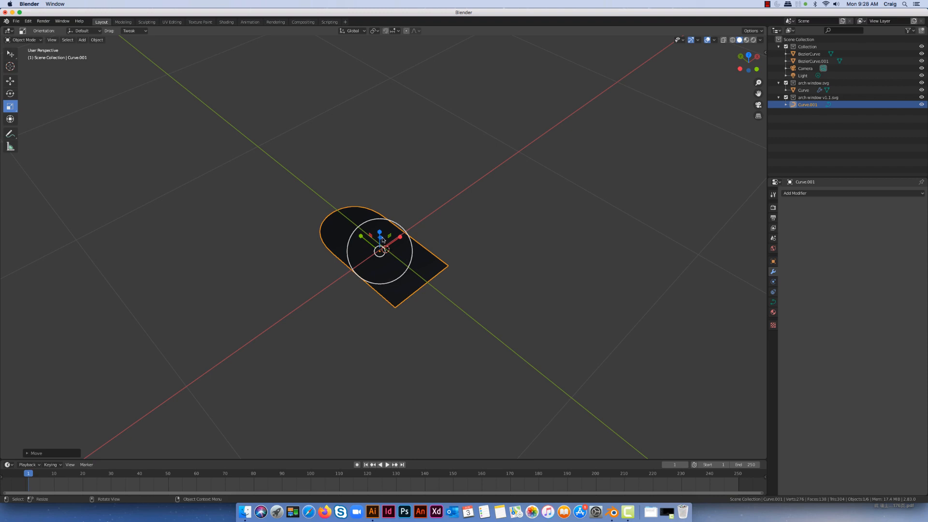
drag(388, 235, 468, 274)
scroll(469, 273, down, 5)
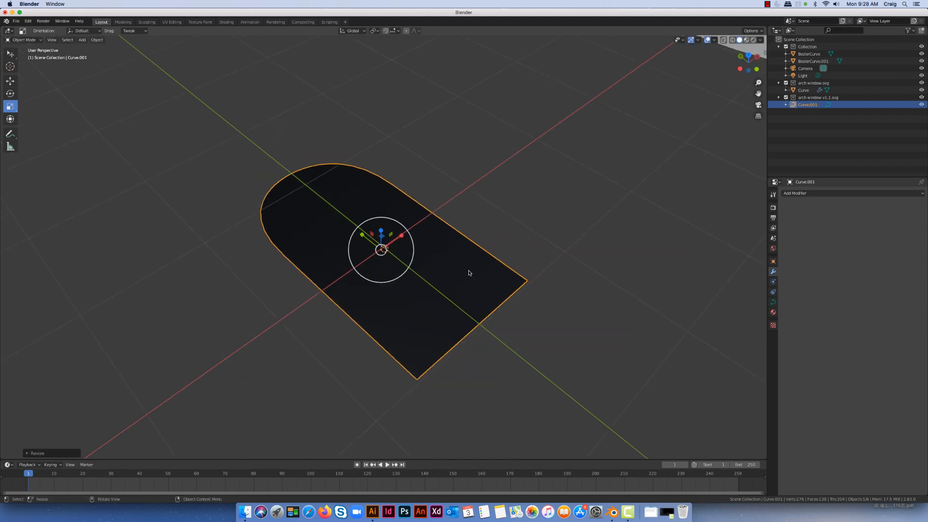
scroll(468, 273, down, 3)
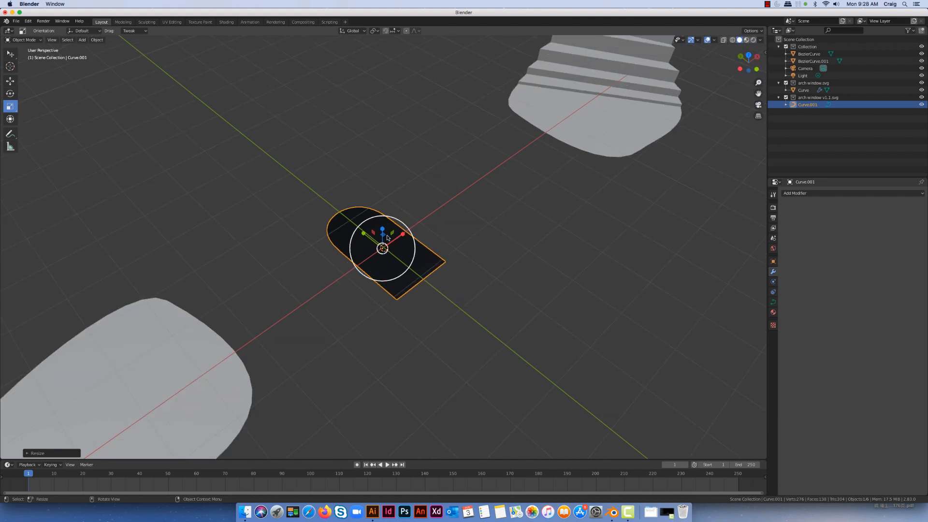
key(s)
click(503, 228)
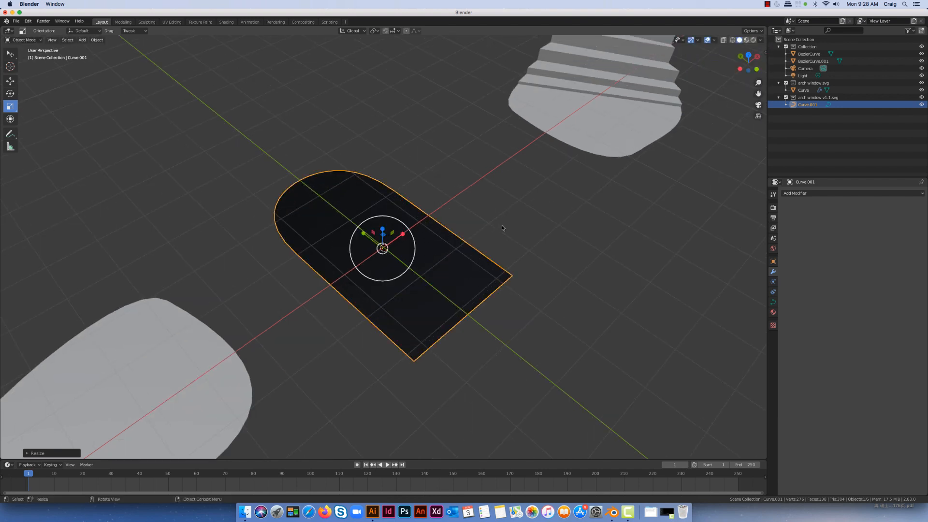
click(501, 226)
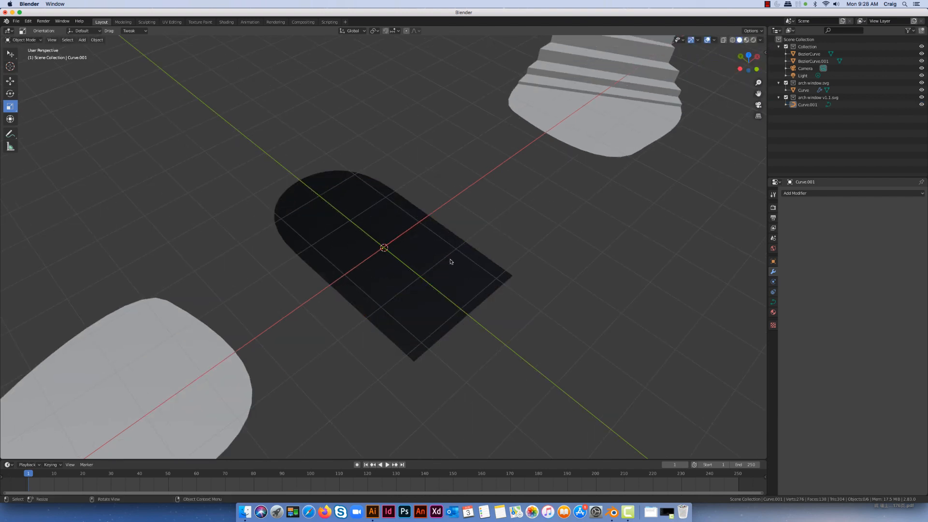
Select the black arch curve and put it into Edit Mode
click(450, 260)
click(480, 219)
click(455, 260)
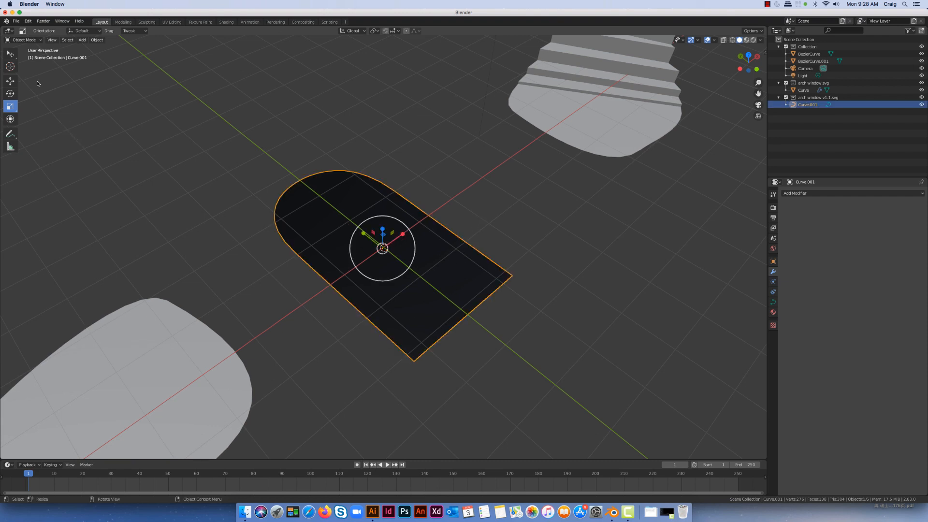
click(36, 41)
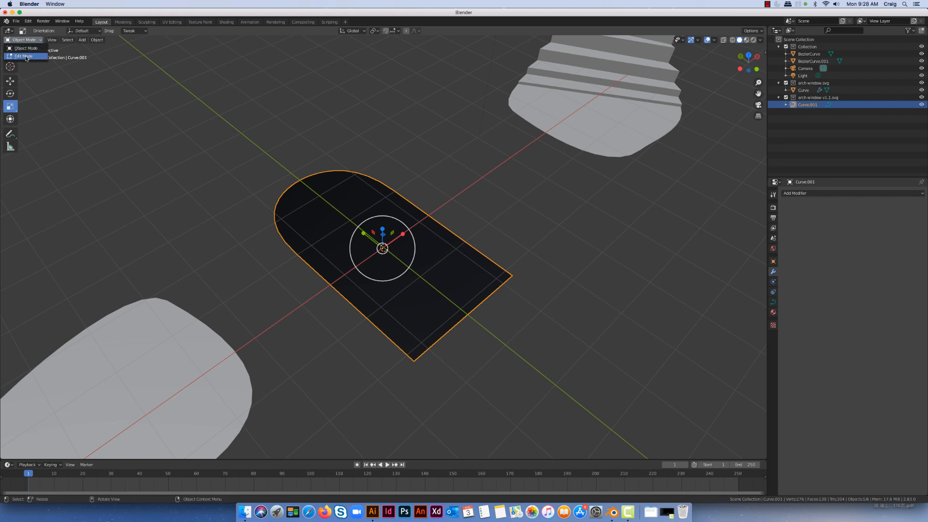
click(26, 57)
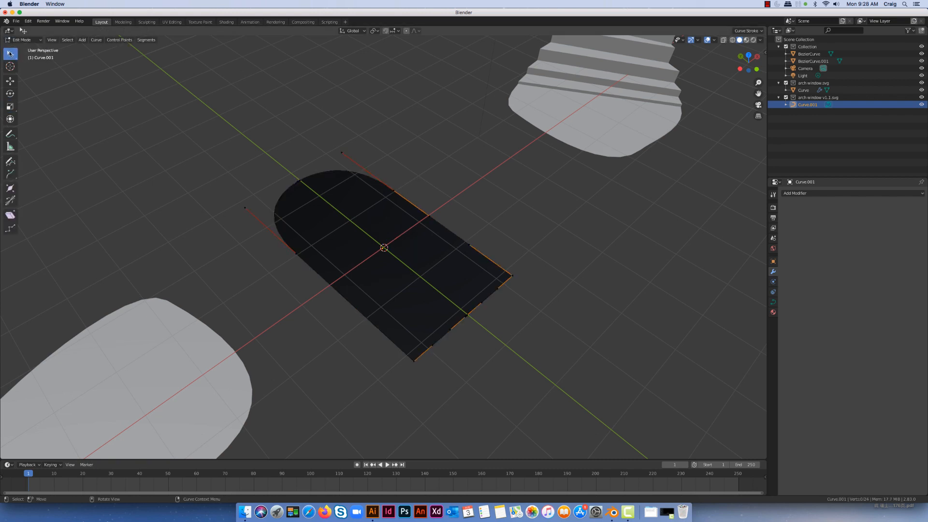
Delete both overlapping control points at the middle of the arch's straight base edge
mouse_move(10, 54)
mouse_down()
mouse_move(32, 70)
mouse_move(29, 55)
mouse_up()
click(432, 345)
scroll(480, 334, up, 2)
scroll(480, 333, down, 4)
scroll(480, 333, up, 3)
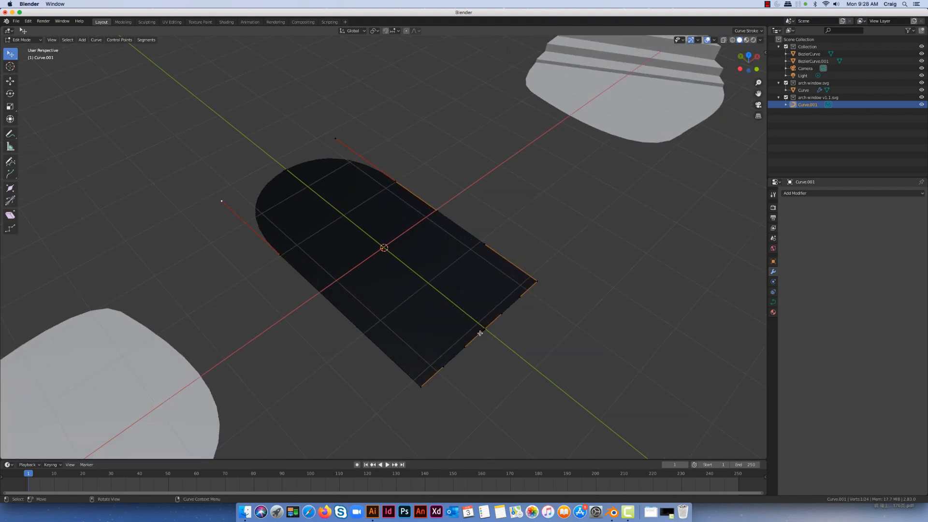
click(485, 331)
key(x)
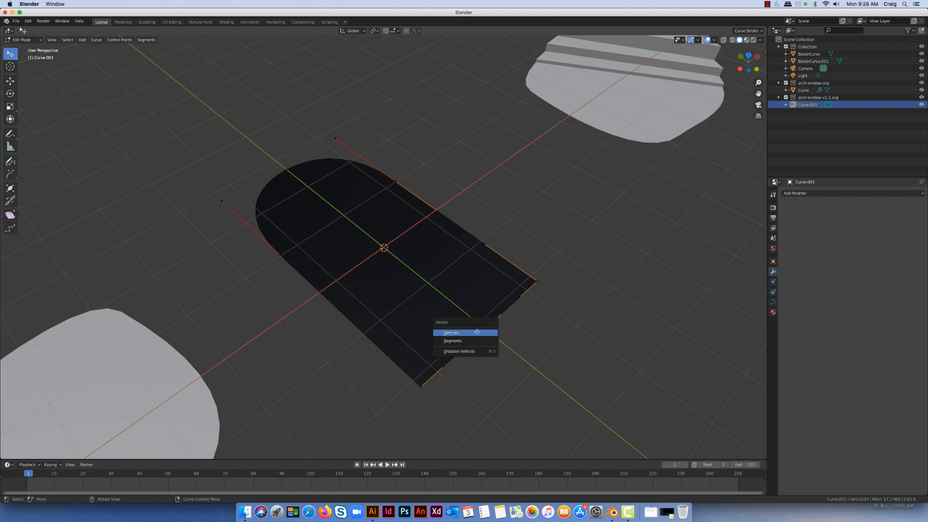
click(477, 334)
click(497, 343)
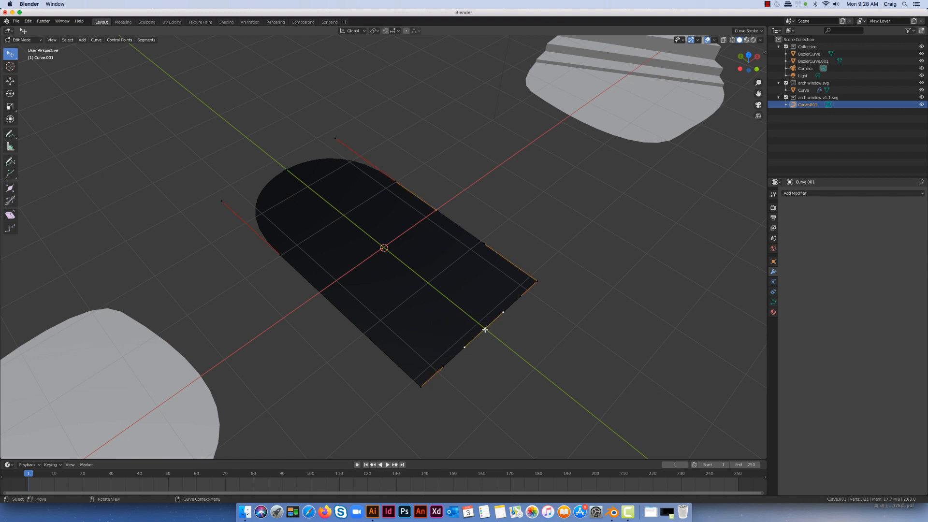
key(x)
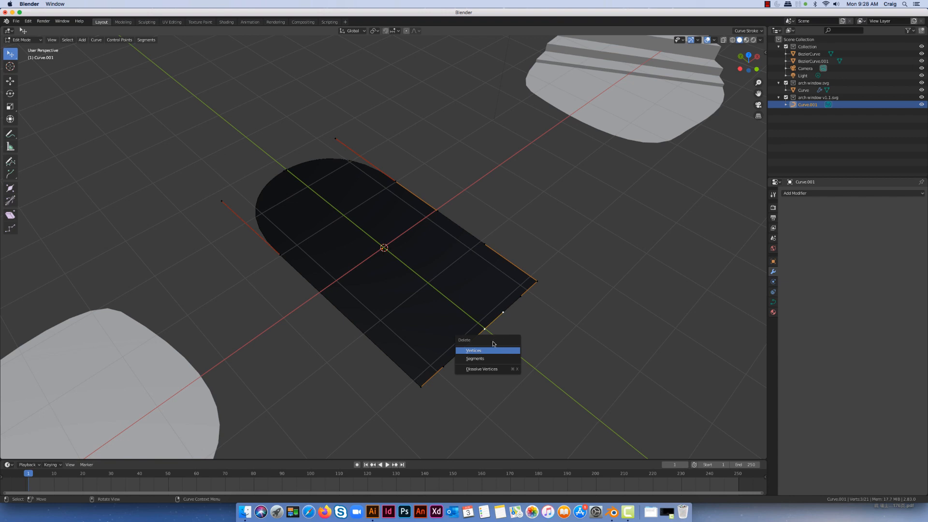
click(490, 350)
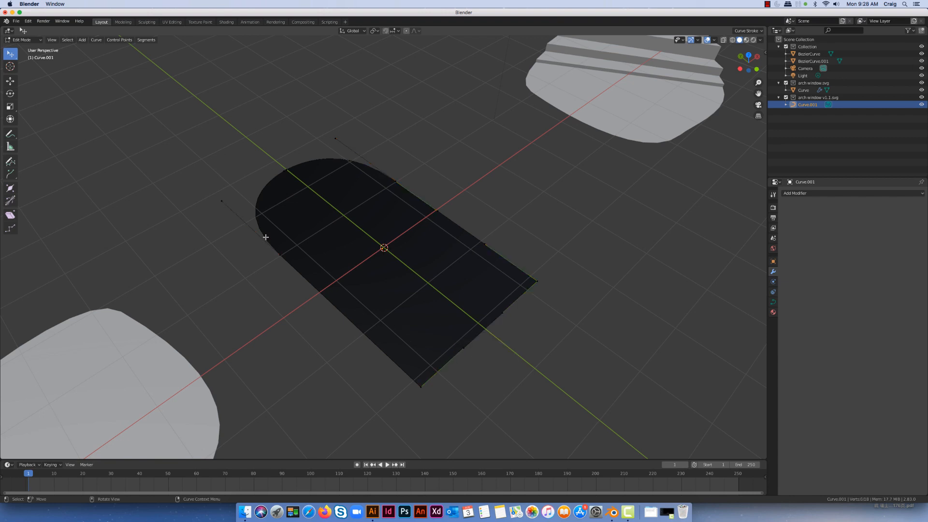
Delete one overlapping control point at the crown of the arch and select the point remaining there
click(286, 169)
key(x)
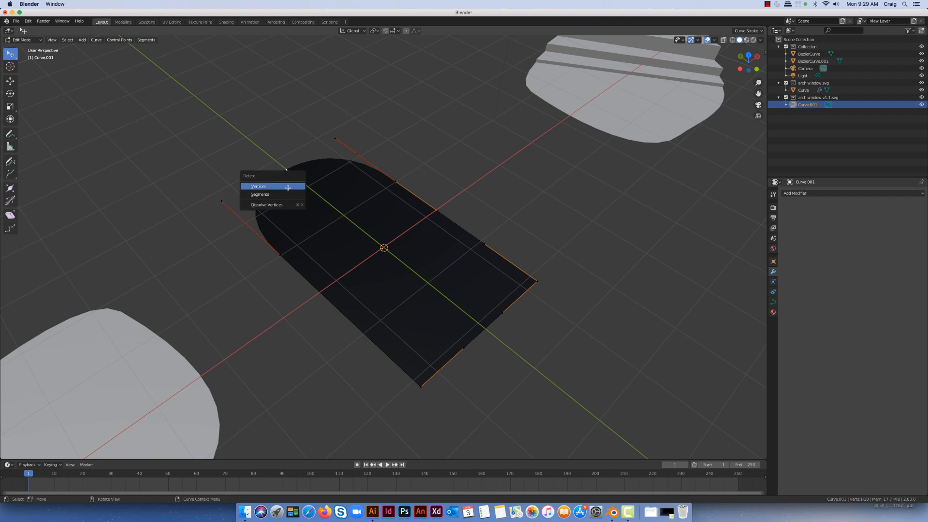
click(288, 188)
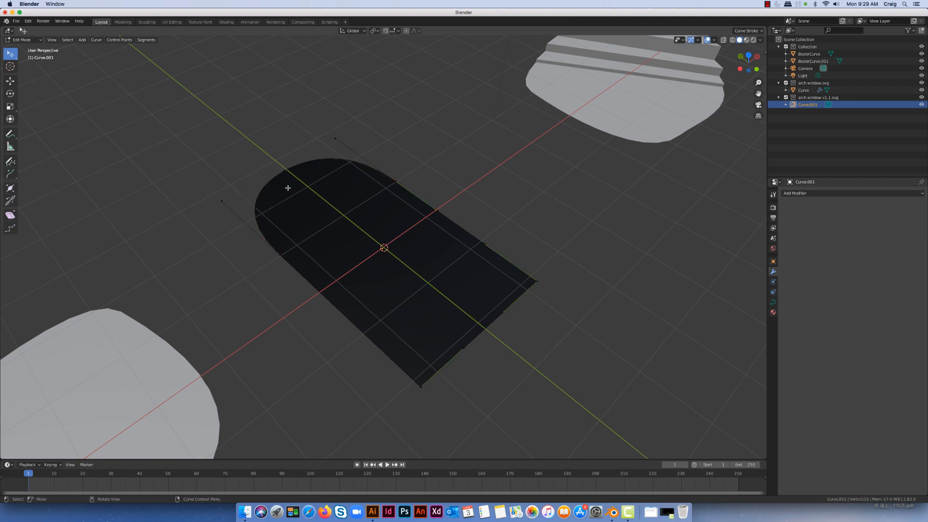
click(285, 172)
scroll(254, 200, up, 3)
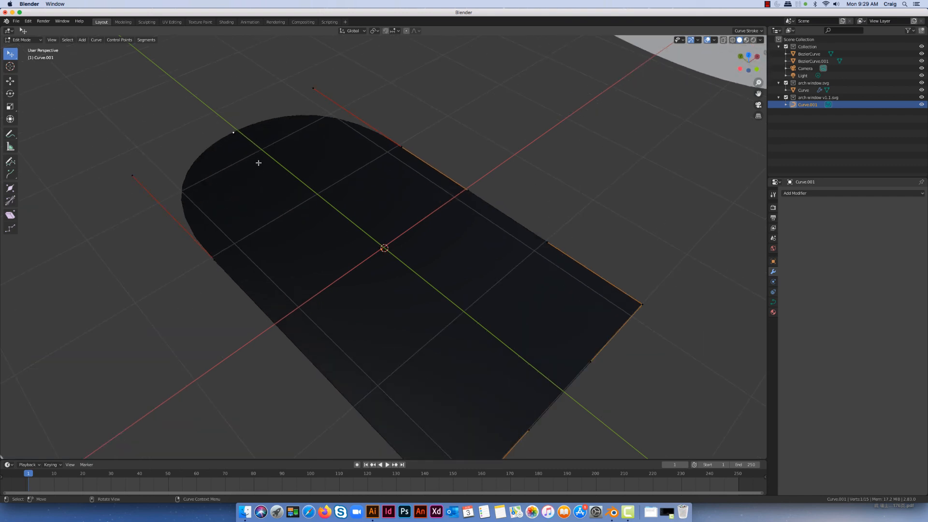
Return the arch curve to Object Mode and convert it from a curve to a mesh
scroll(258, 202, down, 2)
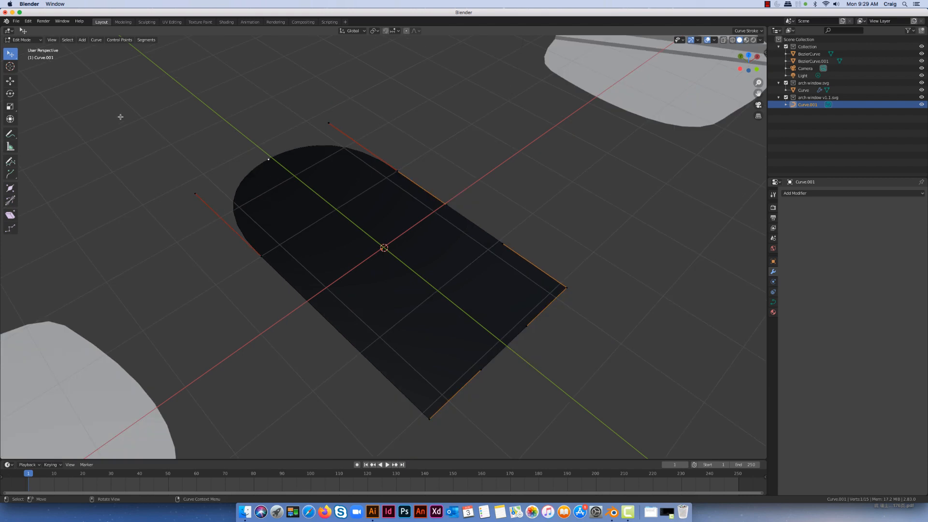
click(538, 380)
click(42, 41)
click(25, 49)
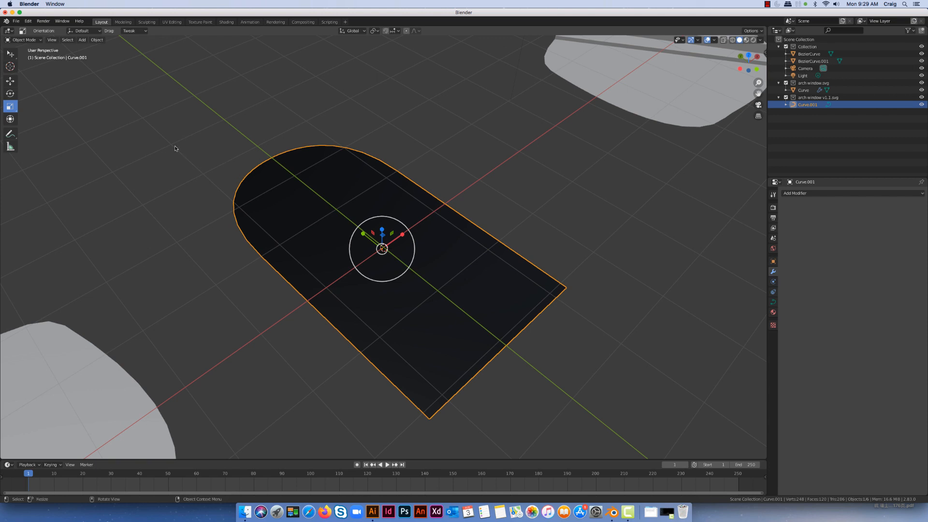
click(102, 43)
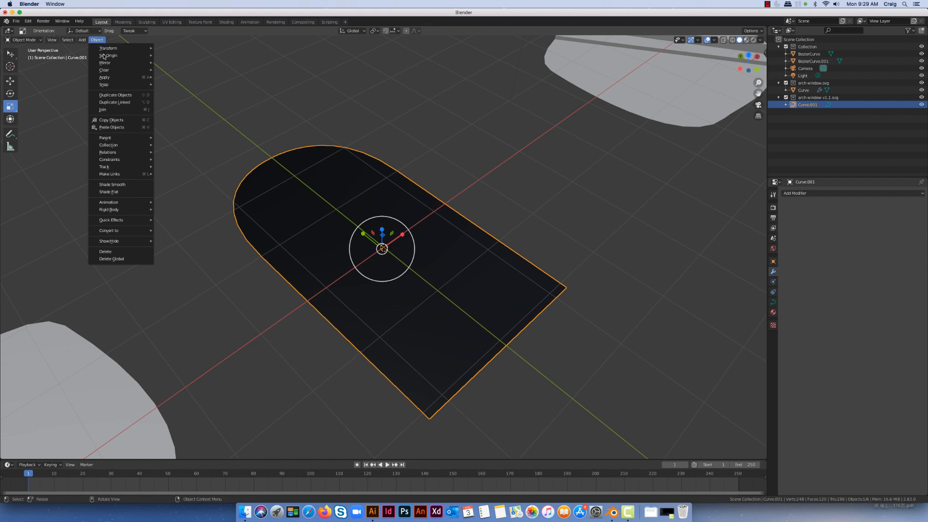
mouse_move(121, 230)
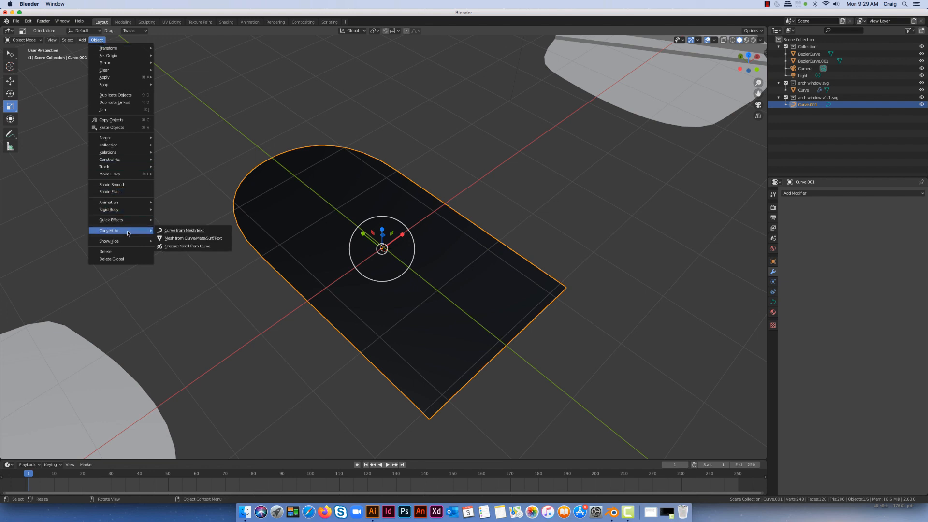
click(187, 240)
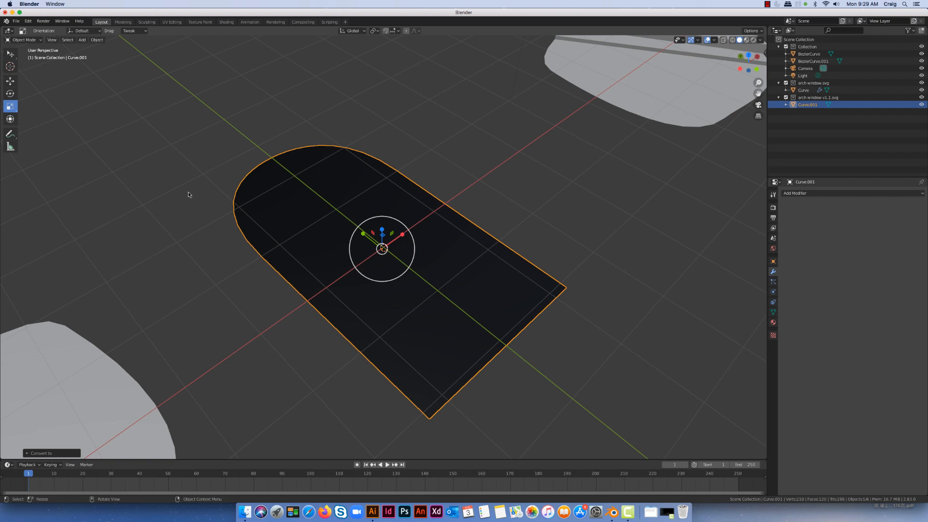
Put the converted arch mesh into Edit Mode and switch from the extrude tool to the select tool
click(24, 40)
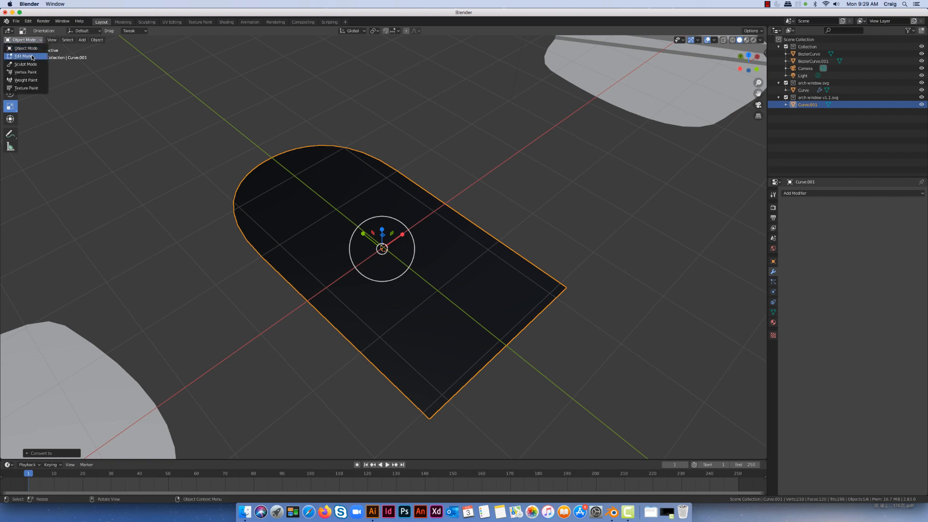
click(24, 56)
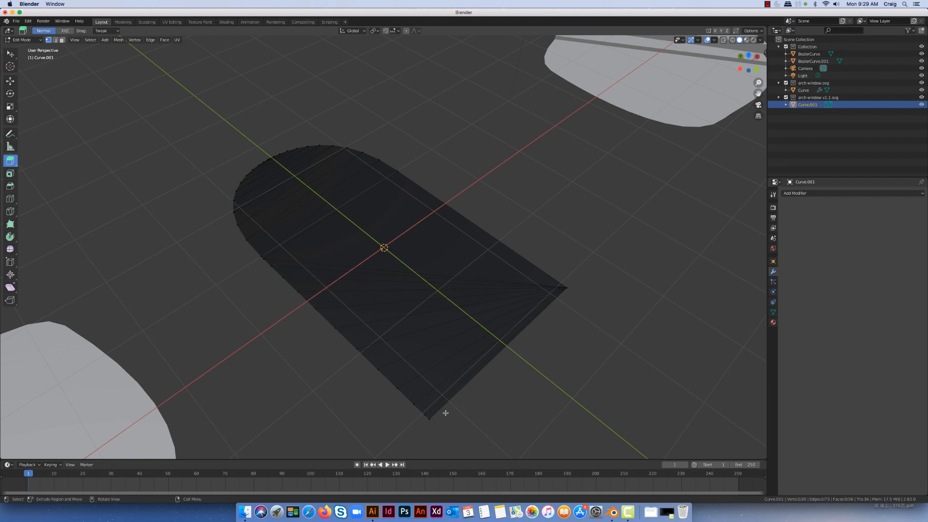
scroll(473, 400, up, 2)
scroll(474, 399, down, 2)
shift+middle_drag(471, 392, 494, 309)
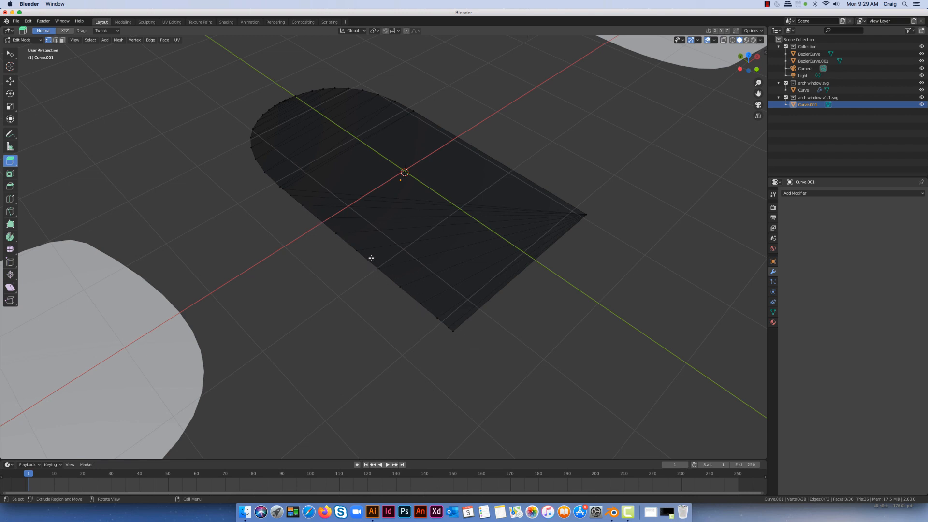
click(10, 54)
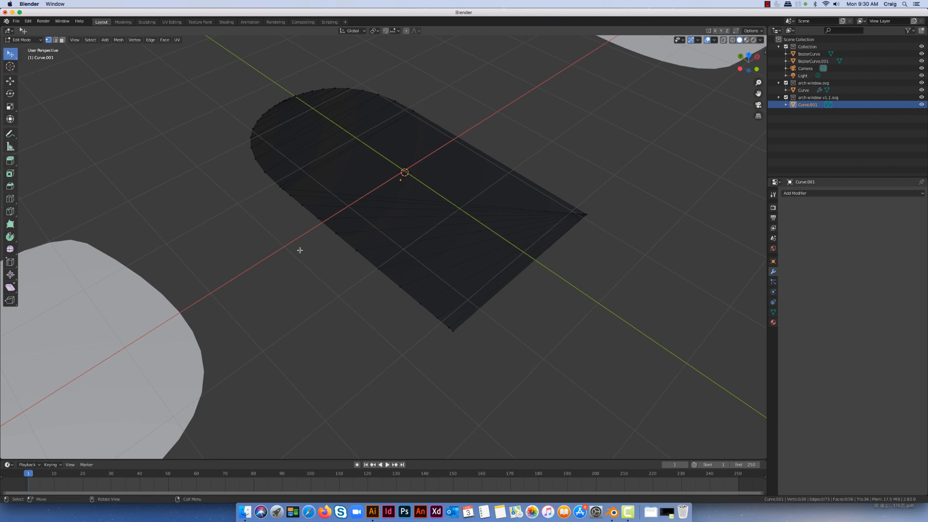
Delete the eleven surplus vertices between the two ends of the arch's long straight side facing the grey oval mesh
click(283, 188)
shift+click(291, 195)
shift+click(302, 205)
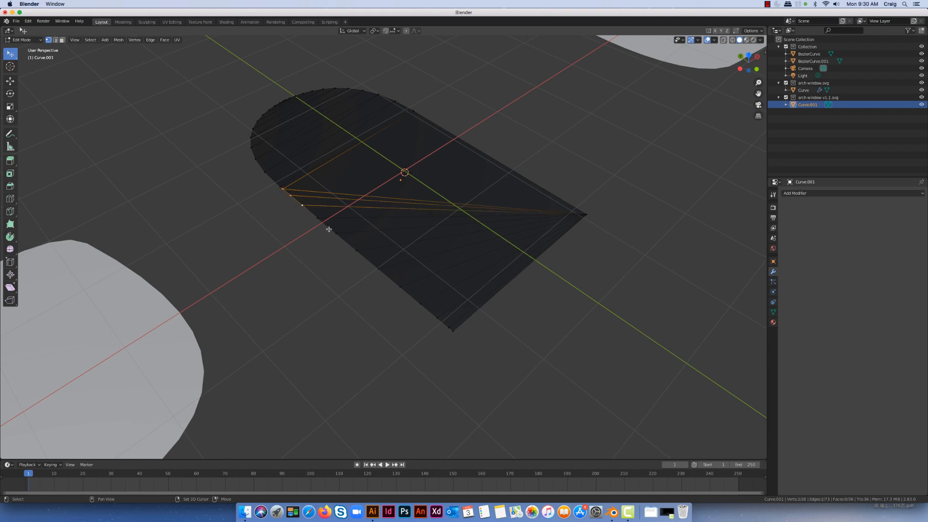
shift+click(318, 218)
shift+click(338, 233)
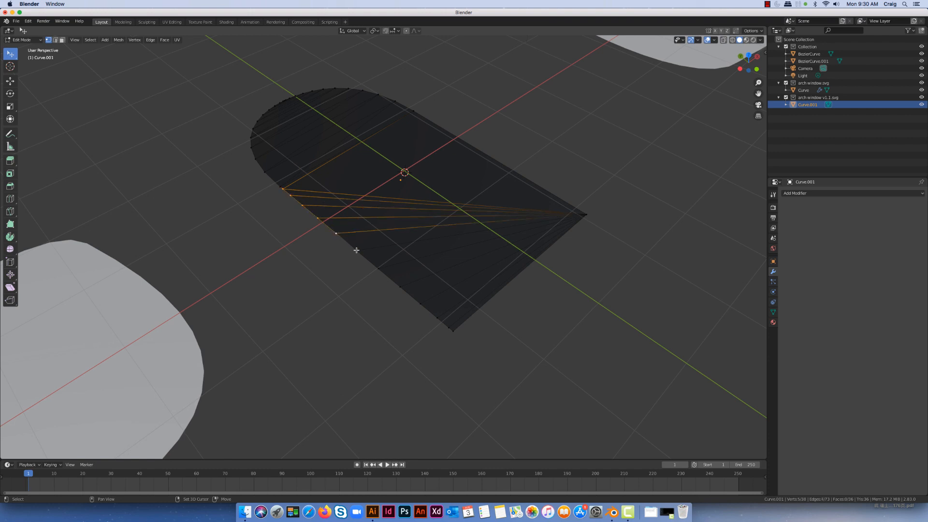
shift+click(356, 250)
shift+click(378, 268)
shift+click(399, 287)
shift+click(420, 304)
shift+click(437, 317)
shift+click(449, 328)
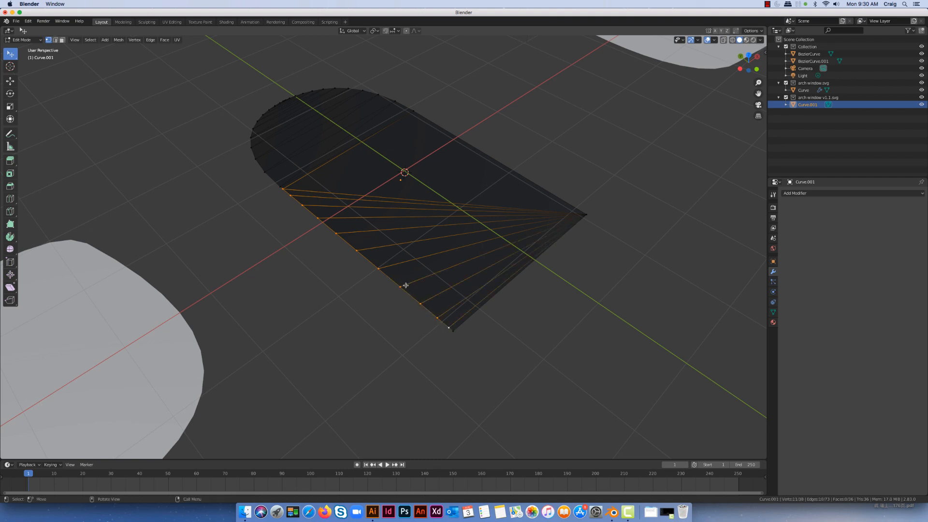
key(x)
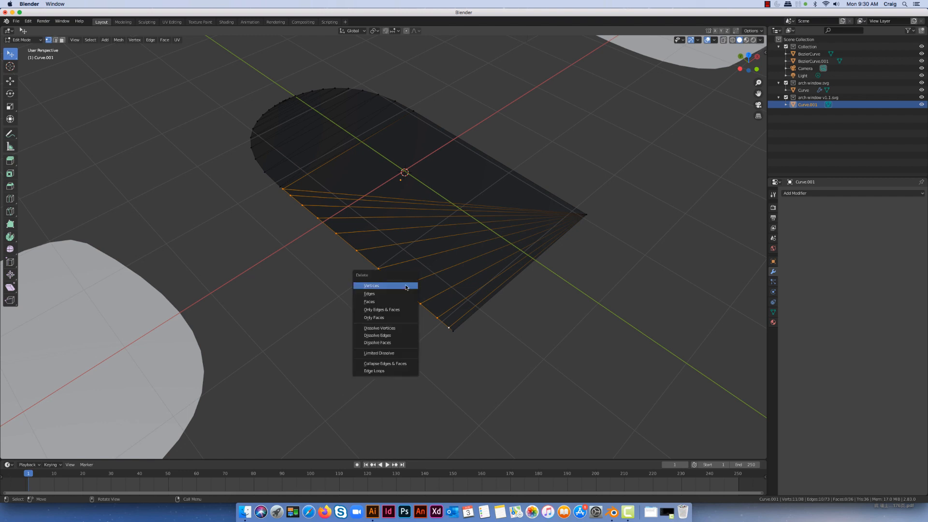
click(388, 286)
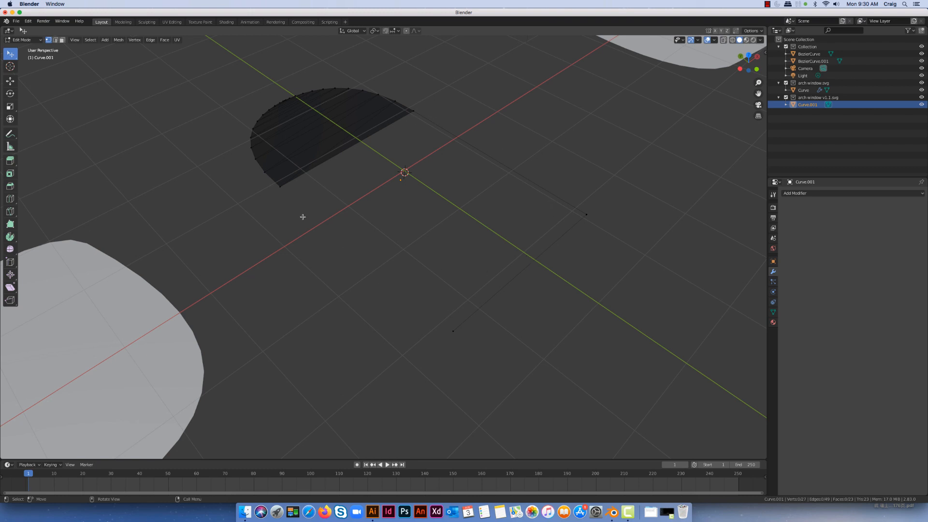
Fill the rectangular gap below the rounded top with one face spanning its four corner vertices, and clear the selection
click(280, 186)
shift+click(453, 330)
key(f)
shift+click(588, 214)
shift+click(414, 112)
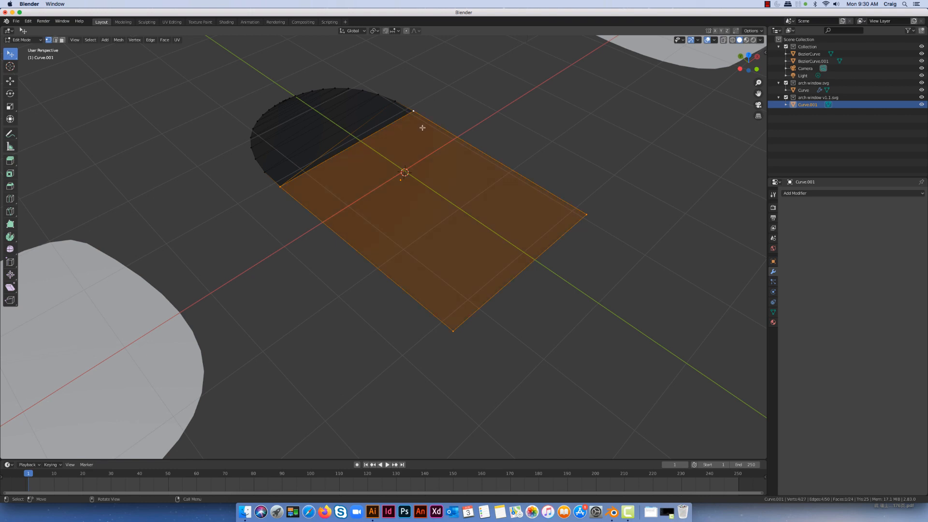
click(341, 292)
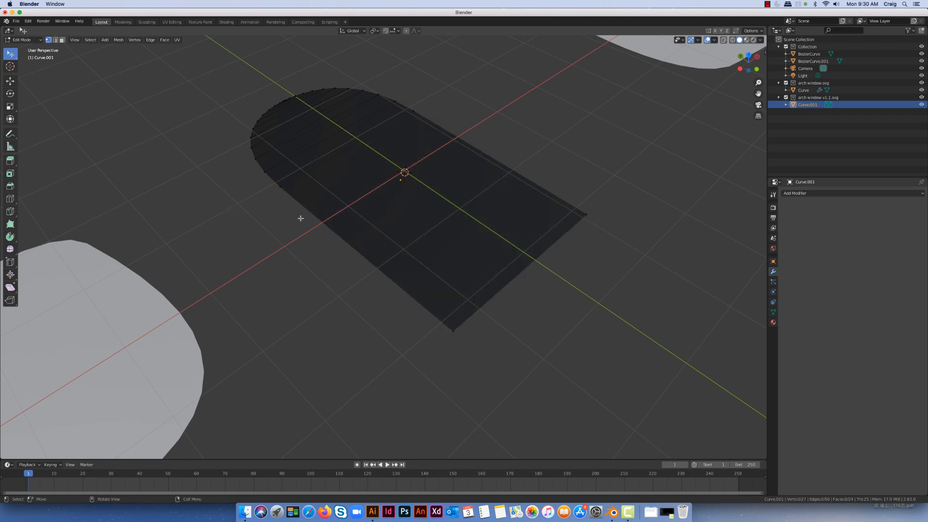
Select the whole arch mesh in face mode, extrude it upward into a thin slab, and deselect it
scroll(301, 218, down, 3)
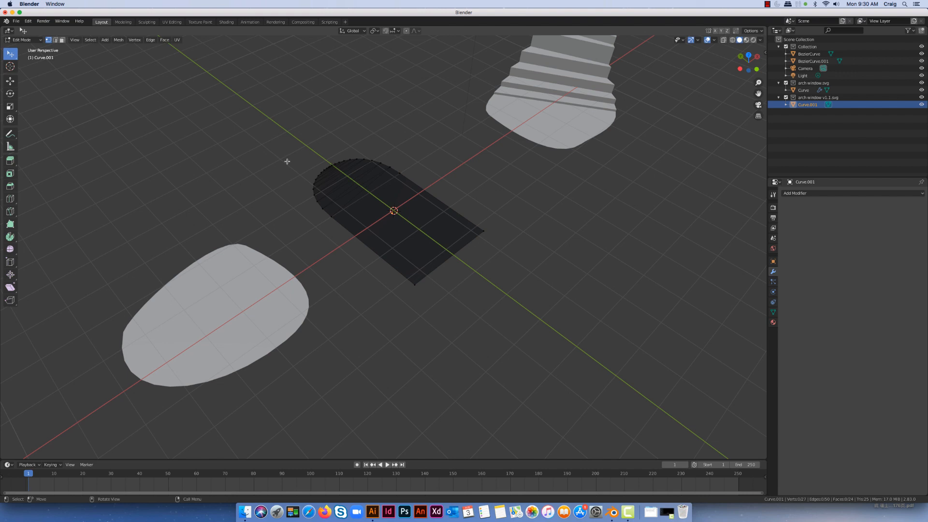
key(a)
click(62, 43)
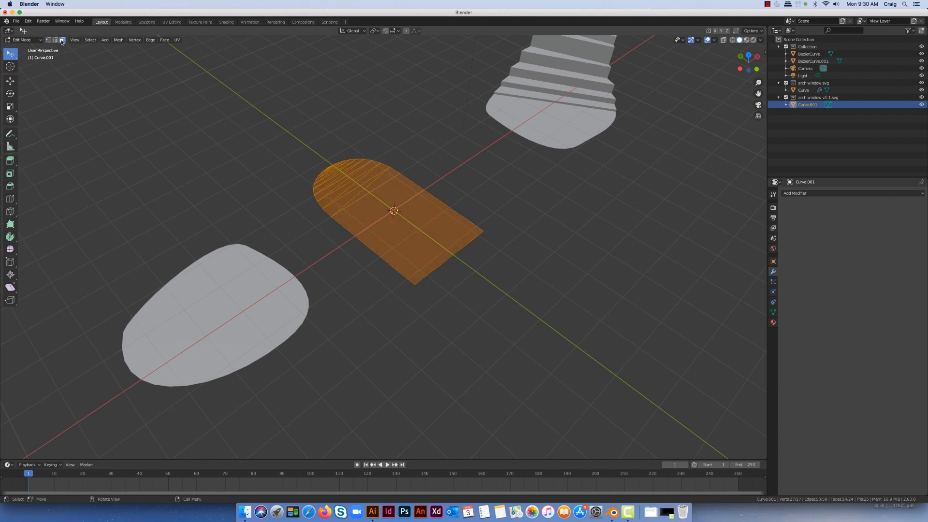
click(10, 160)
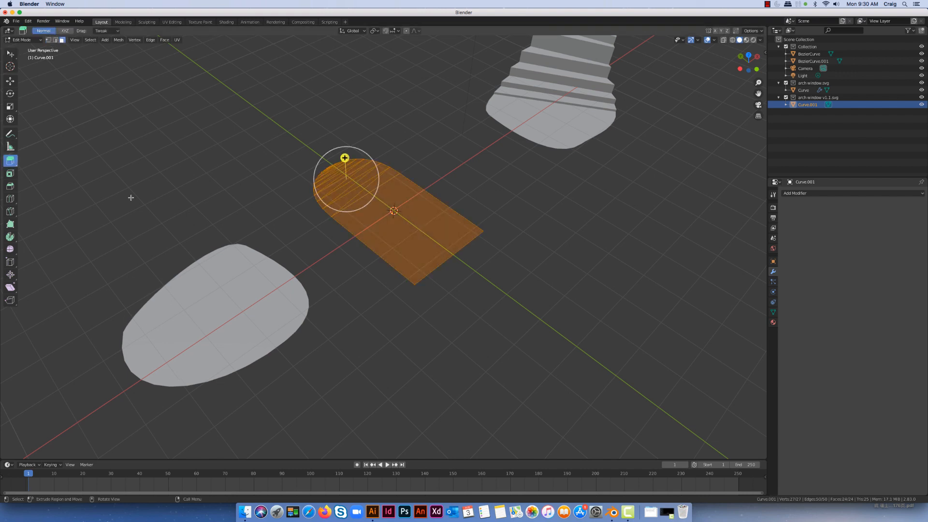
drag(345, 157, 344, 144)
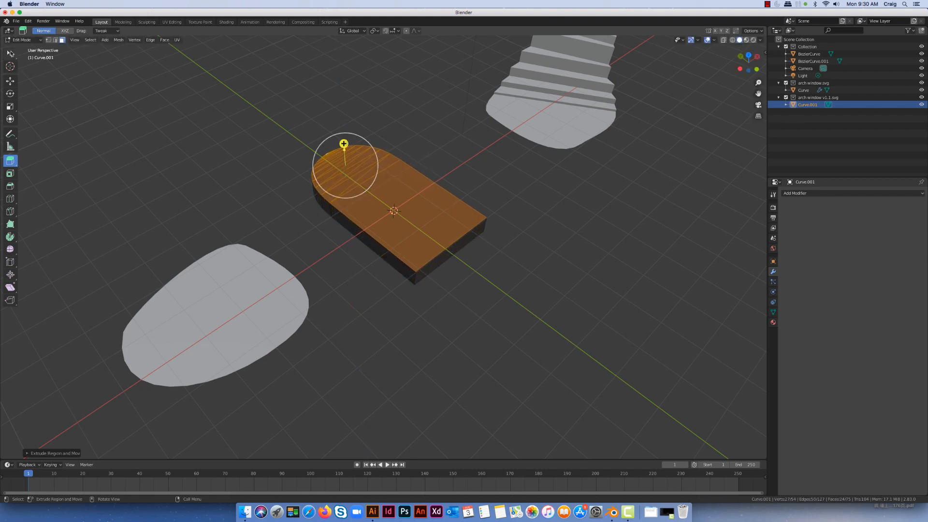
click(10, 53)
click(448, 308)
Return to Object Mode, move the extruded arch beside the other black arch slab, and deselect it
scroll(455, 299, down, 2)
scroll(455, 299, down, 3)
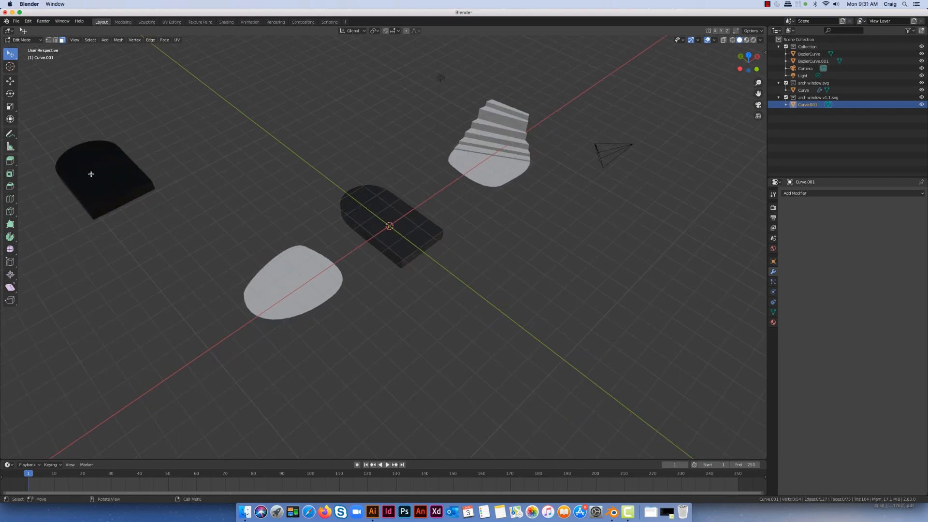
click(23, 40)
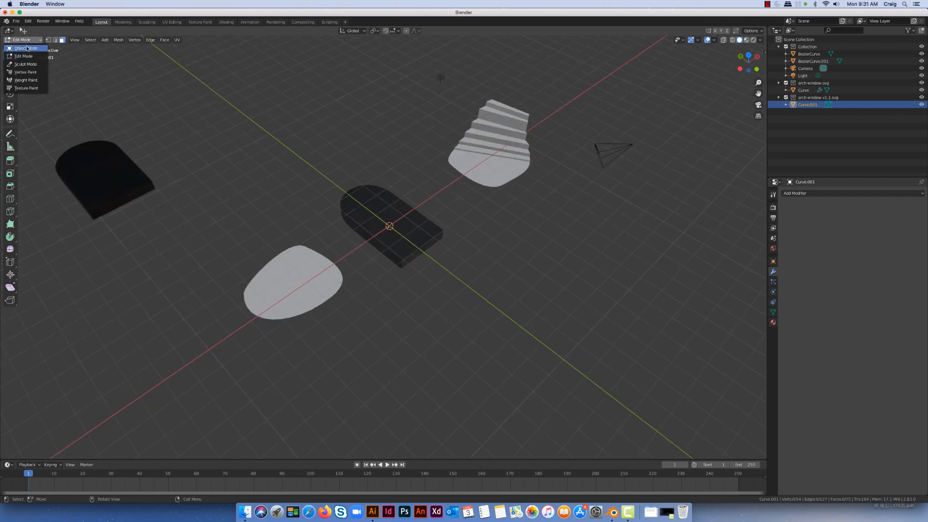
click(27, 48)
click(10, 80)
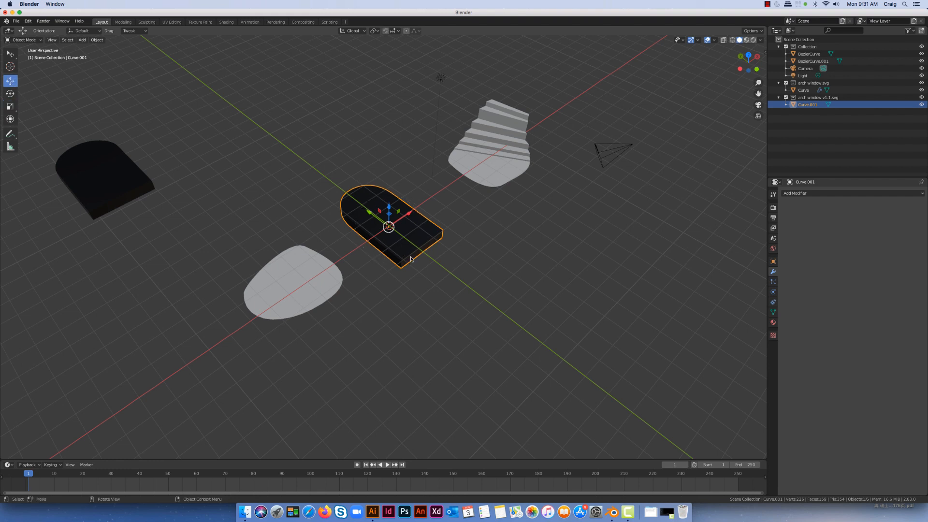
key(g)
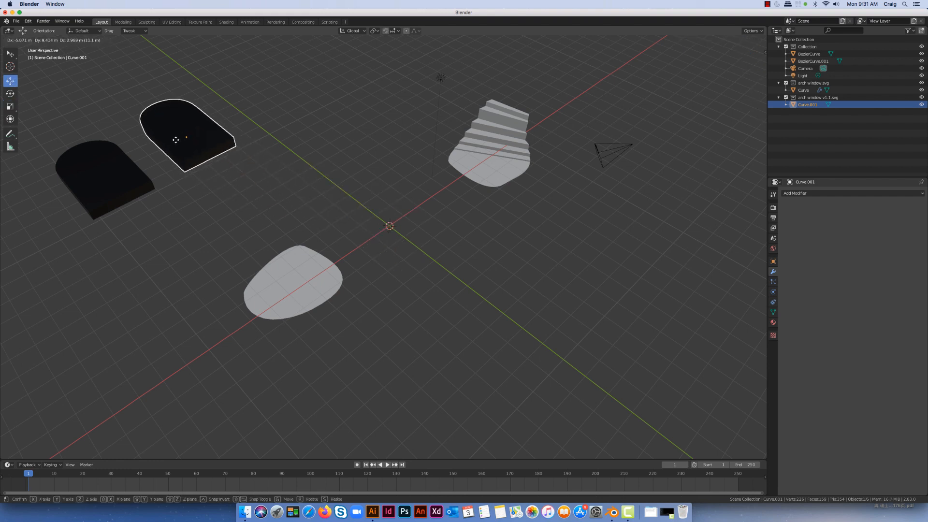
click(177, 139)
click(290, 198)
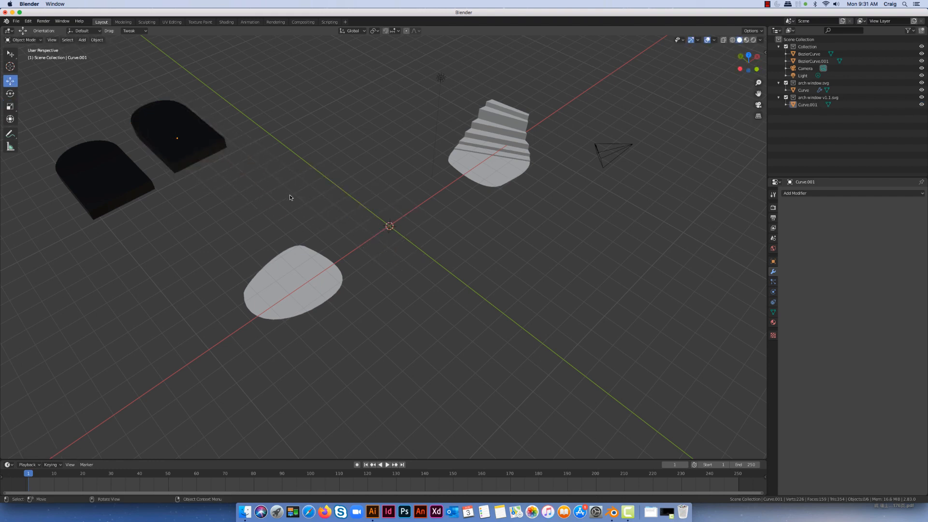